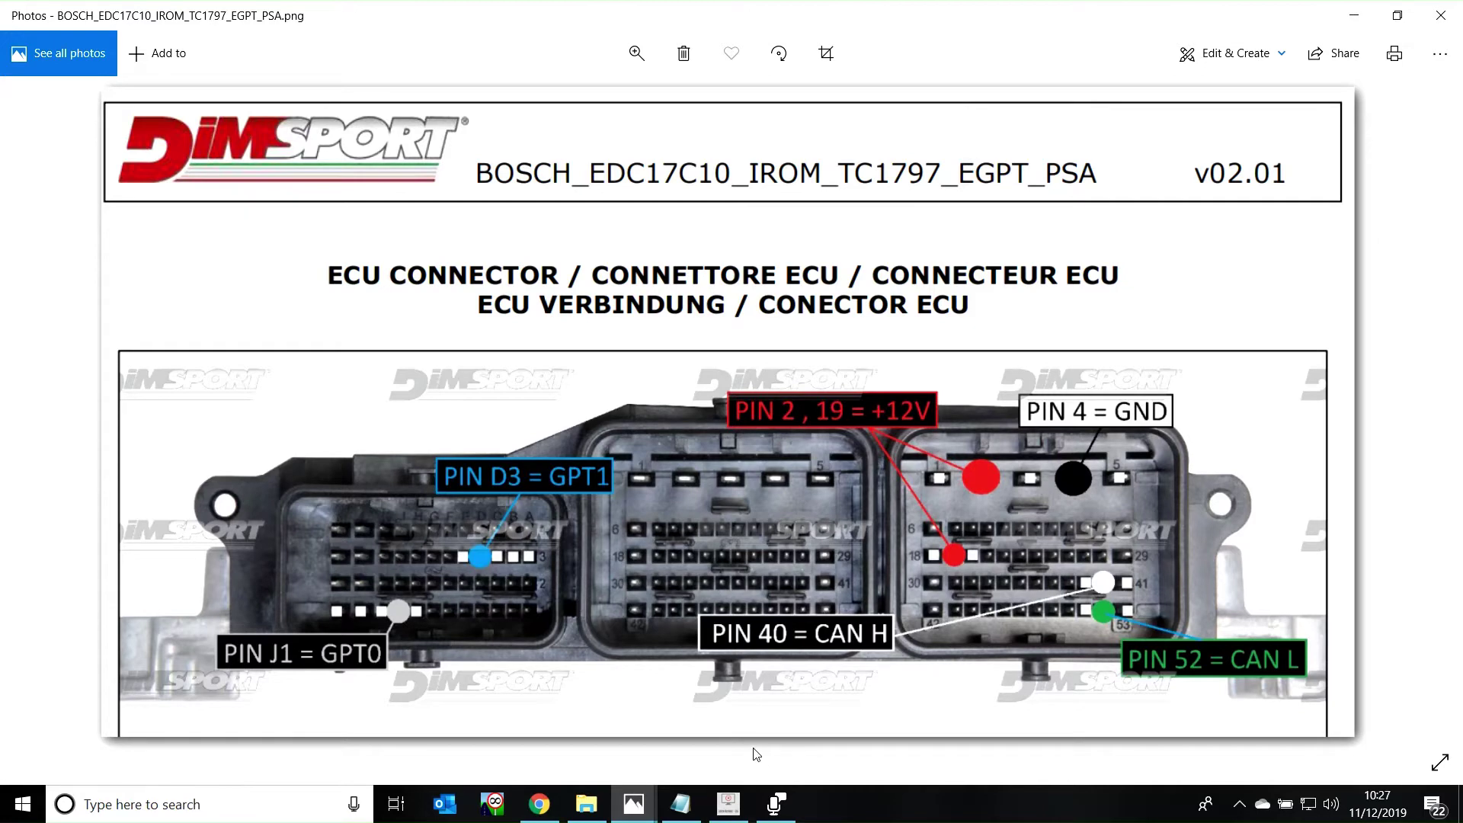
Step: Check the wire colour assignments in the PCMflash pinout notes in Notepad
left_click(680, 808)
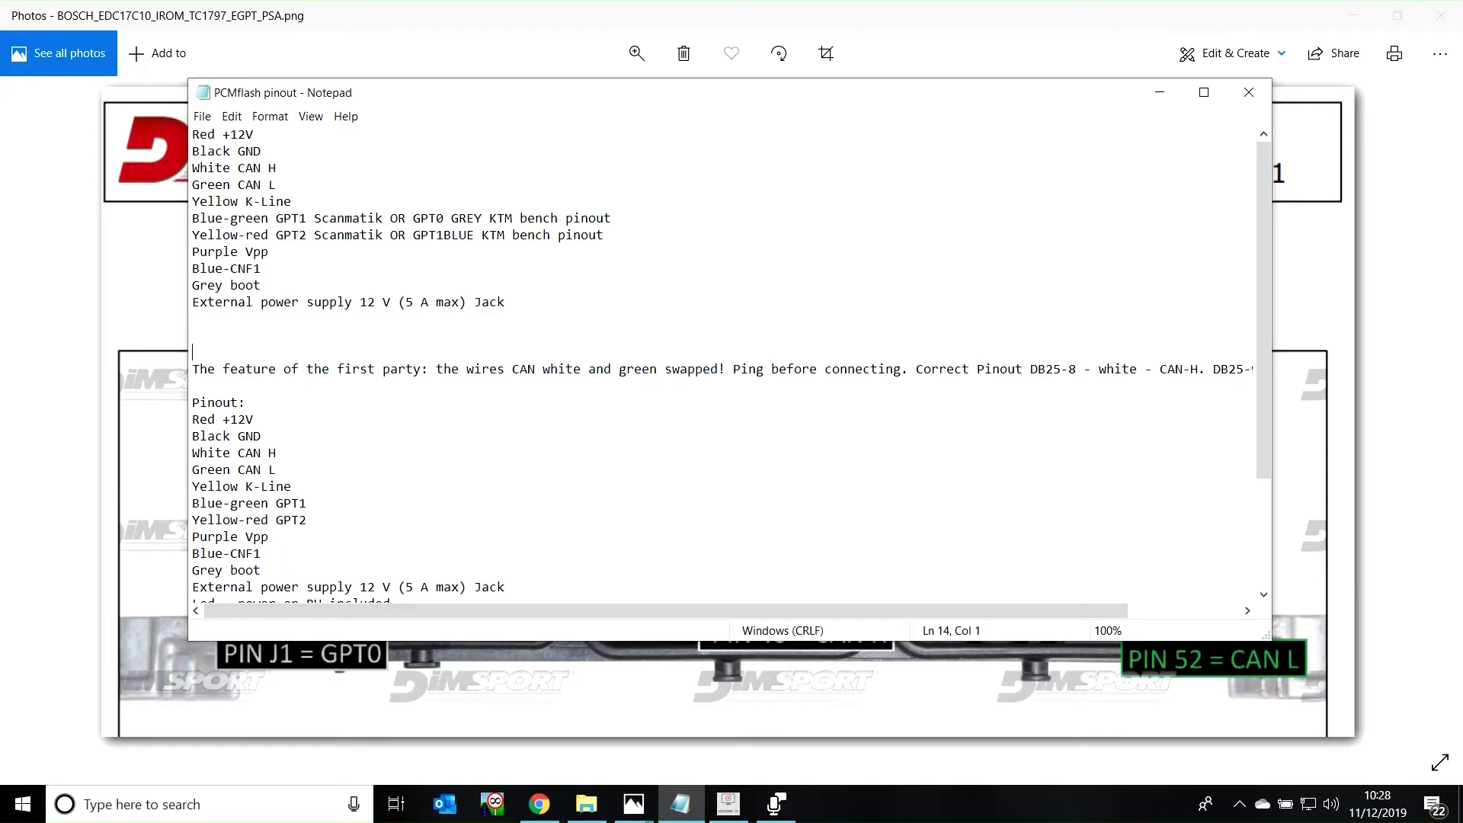
key("alt+Tab")
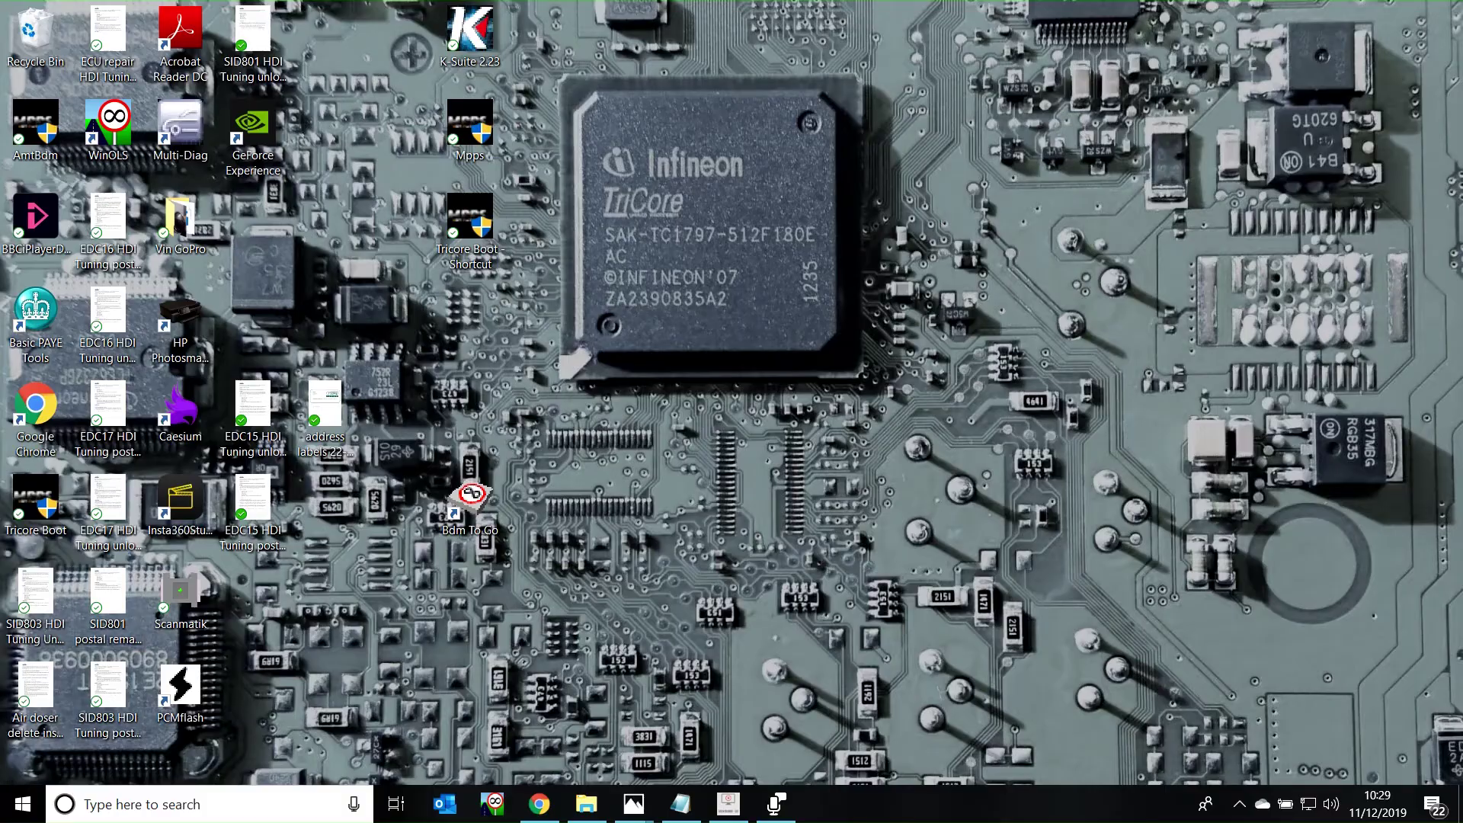
Step: Launch PCMflash and select the Bosch MEDC17 Bootloader protocol MEDC17 (TC1724/1728/1767/1782/1784/1797) FLASH
left_click(181, 690)
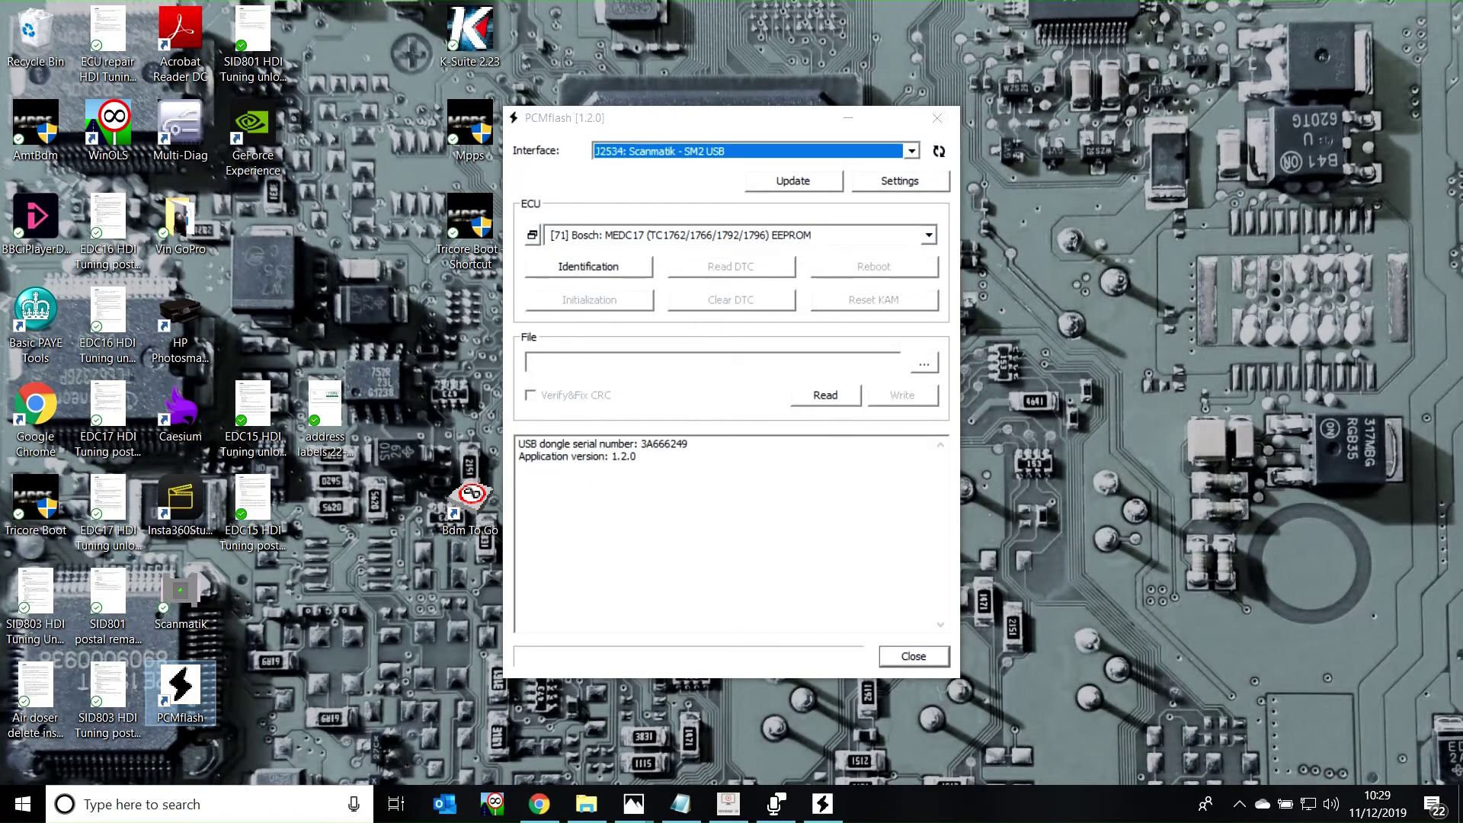
left_click(532, 235)
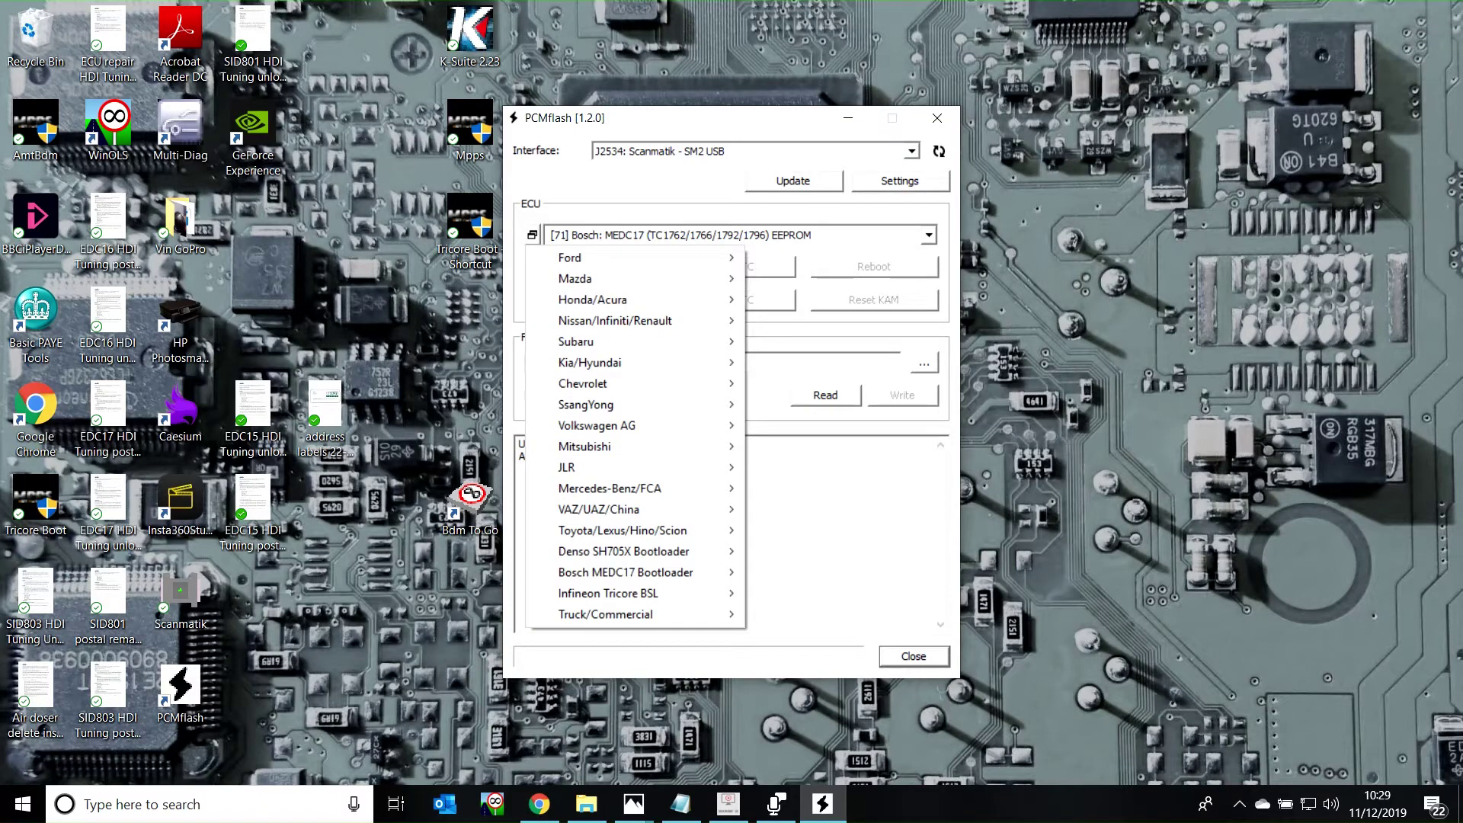
mouse_move(626, 573)
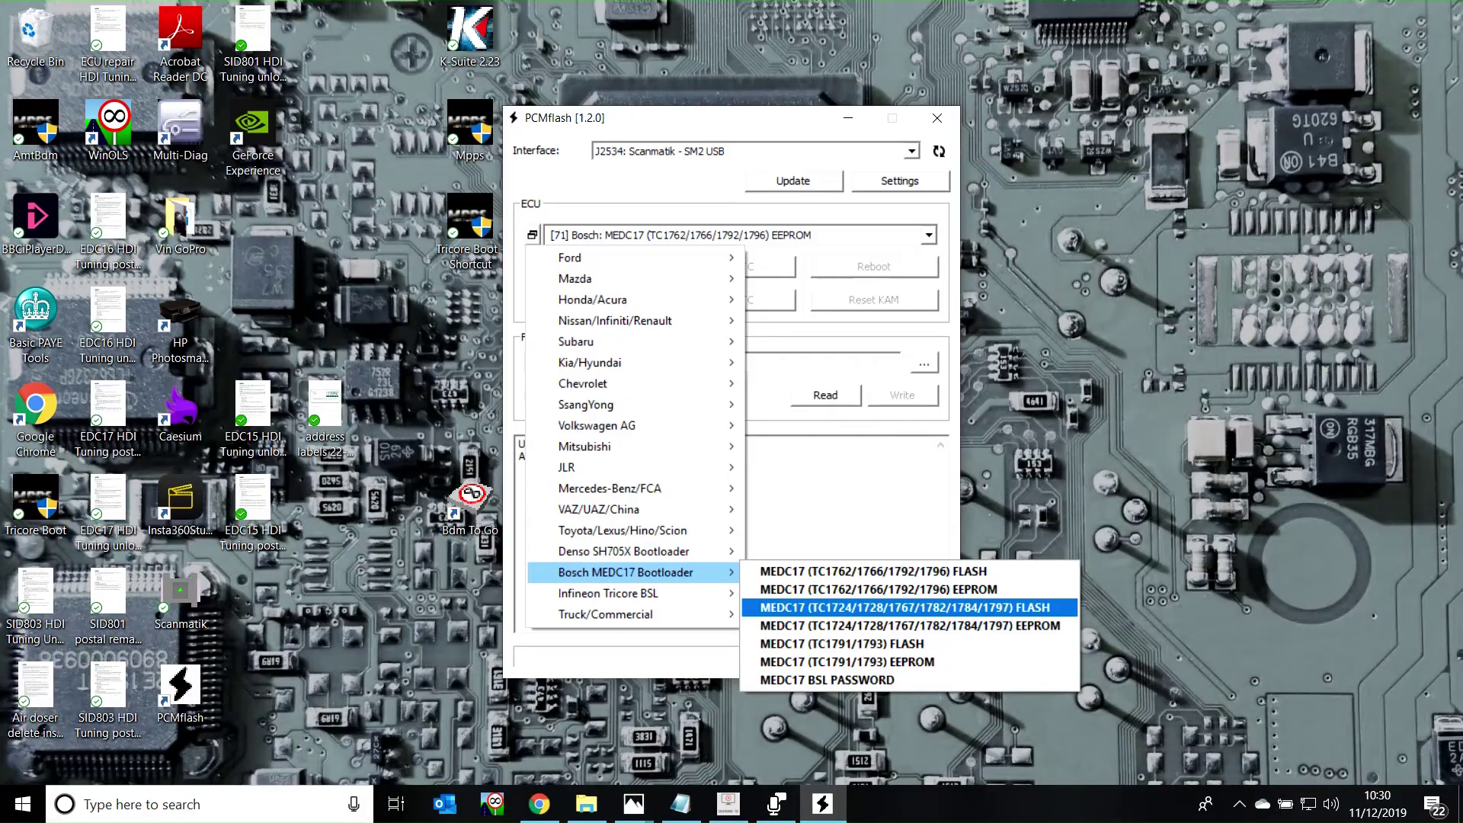
key("Return")
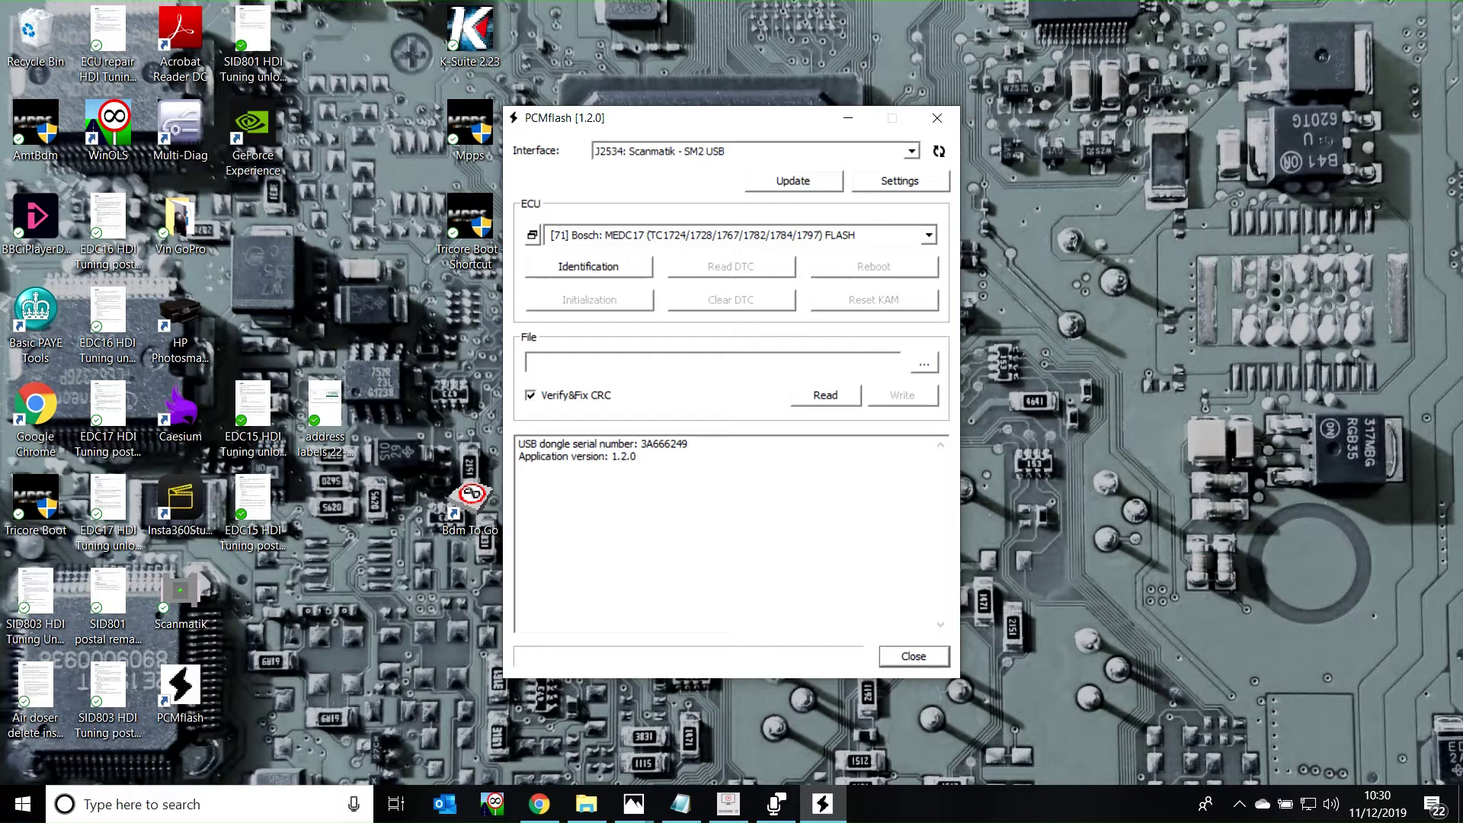
Step: Change the ECU protocol to MEDC17 (TC1724/1728/1767/1782/1784/1797) EEPROM
key("alt+Down")
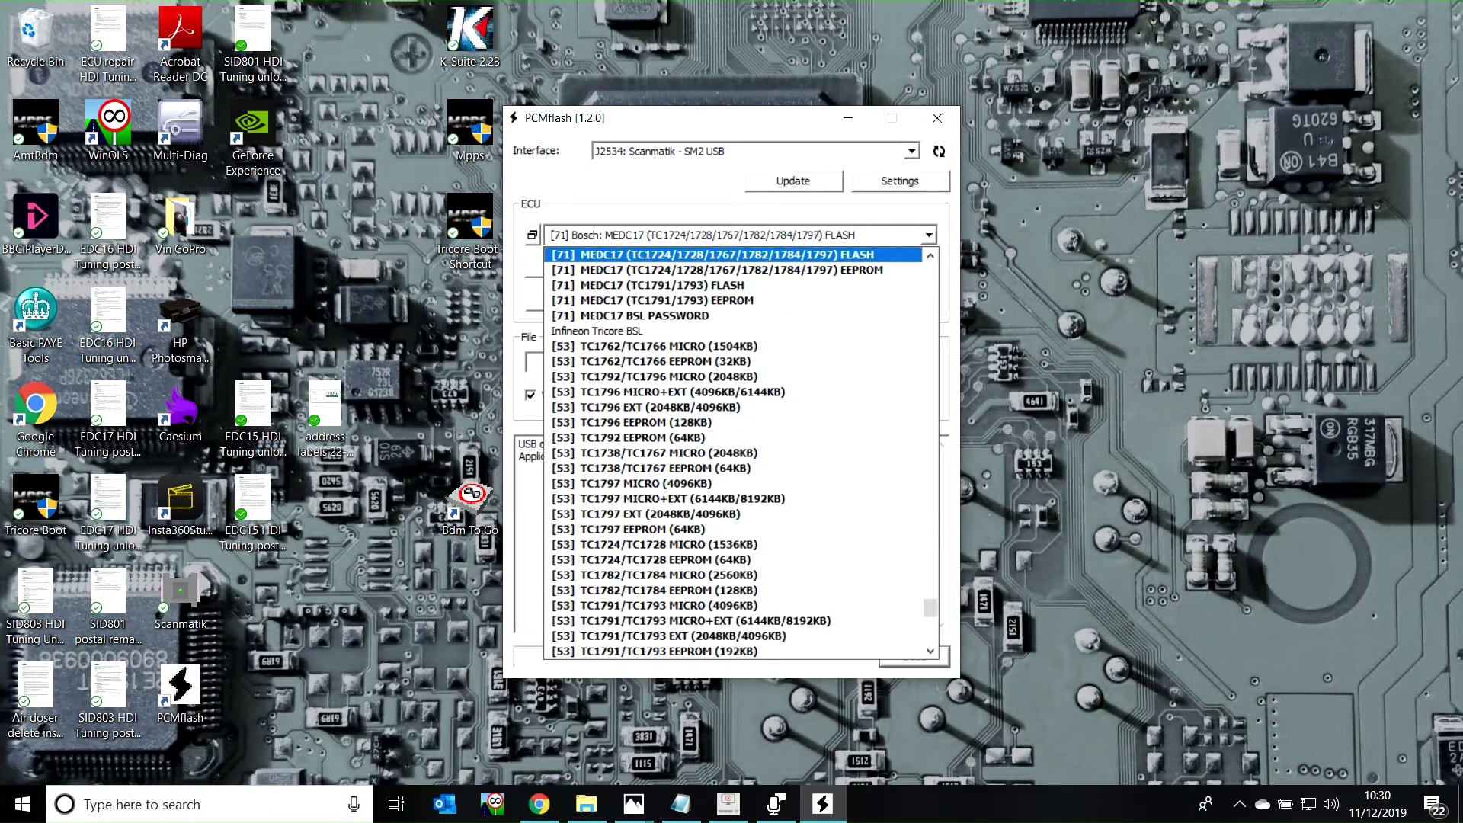
scroll(732, 347, "up", 1)
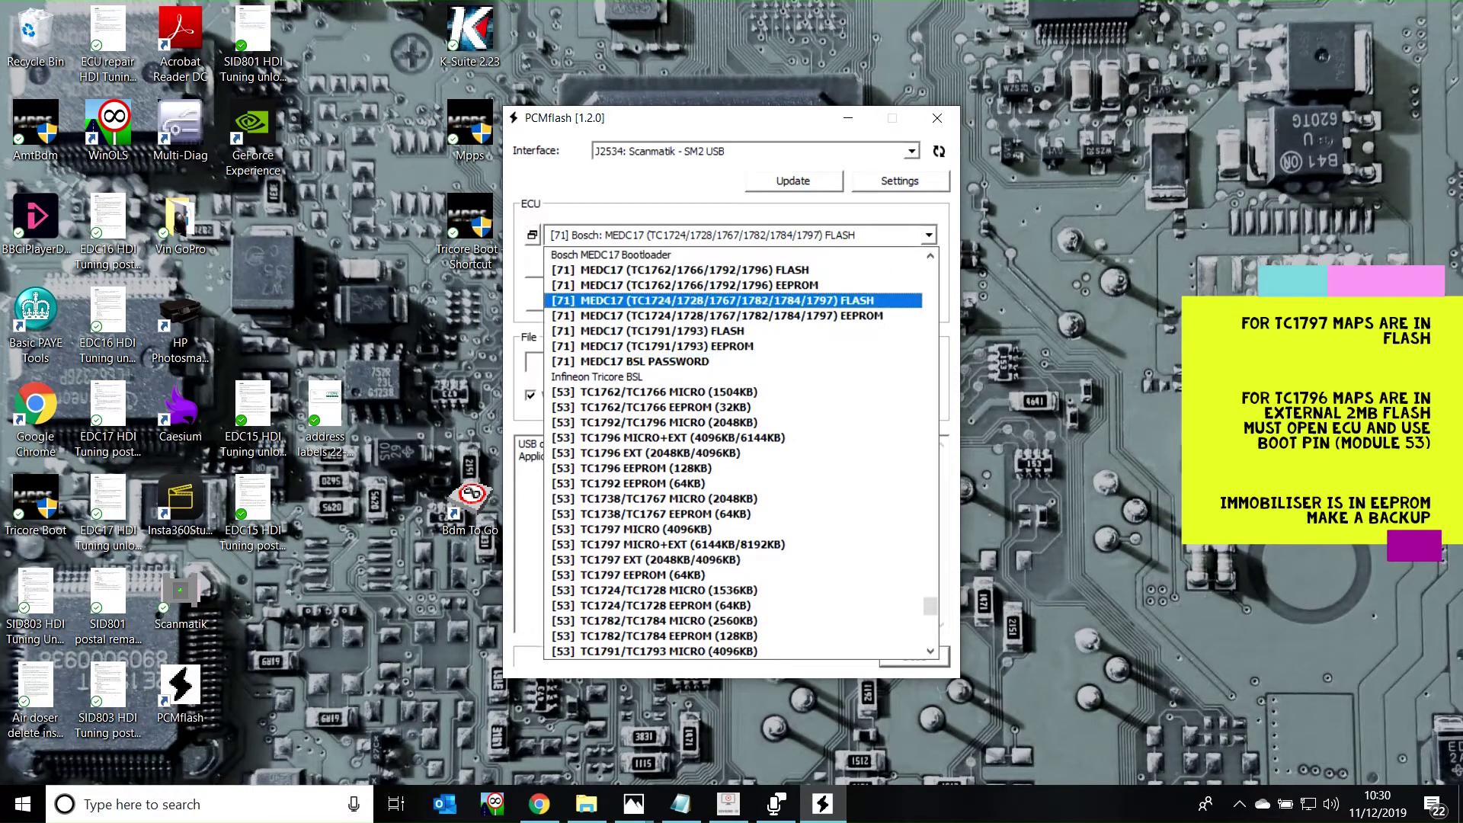
key("Down")
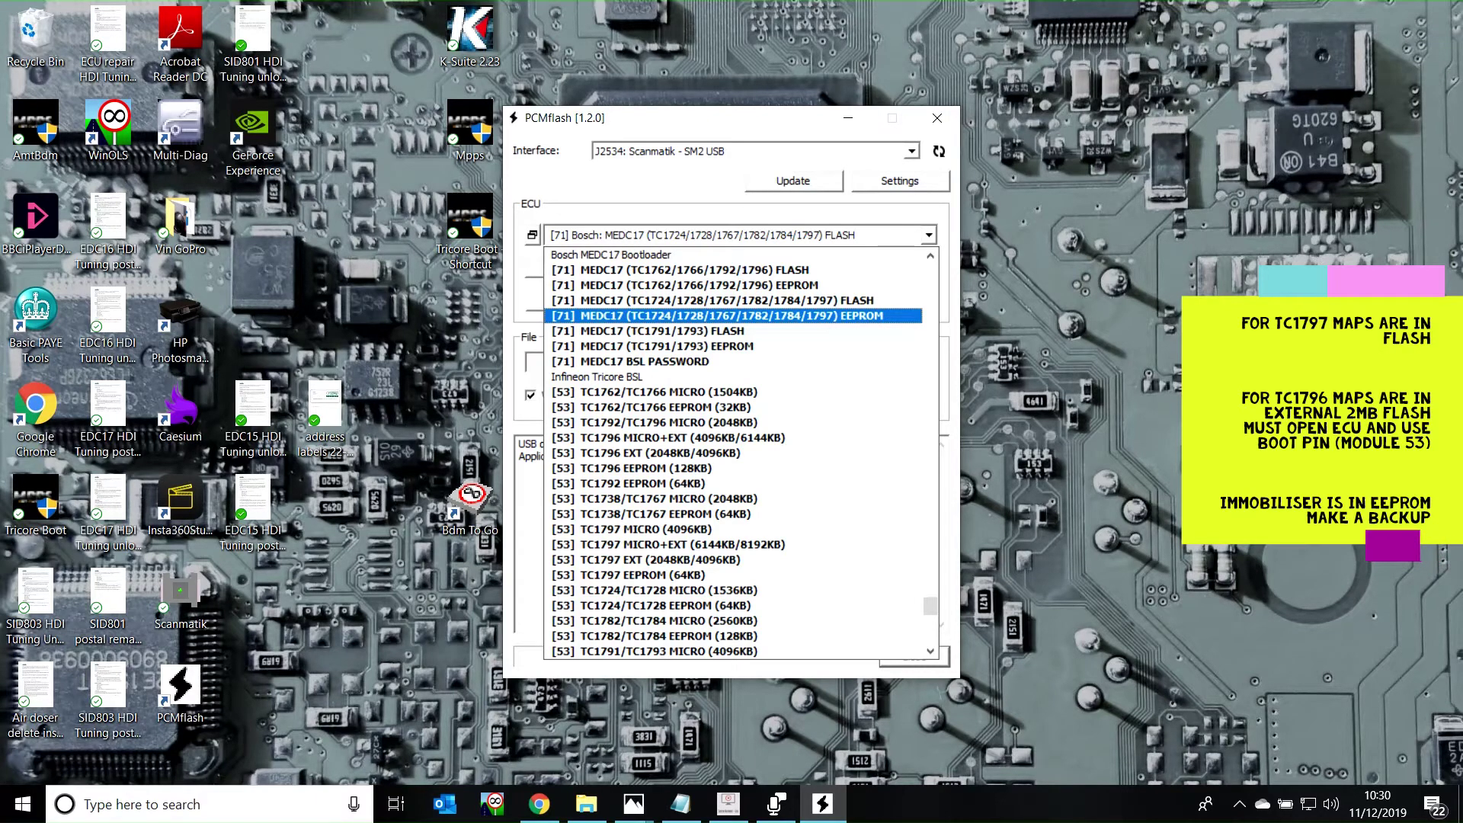
key("Return")
Step: Identify the connected ECU using automatic power control (L-Line) and highlight its processor type in the log
key("Tab")
key("Return")
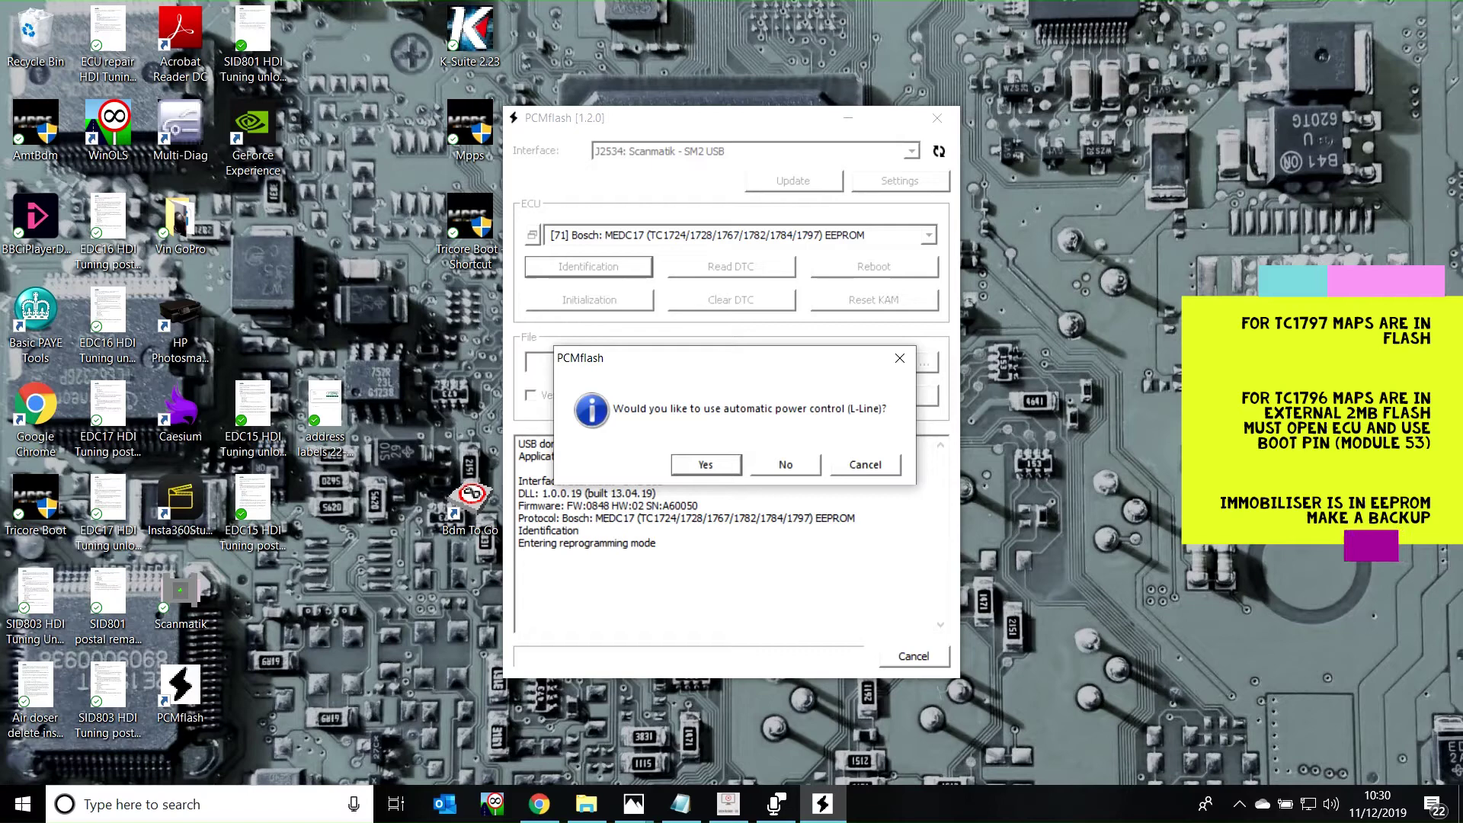
key("Return")
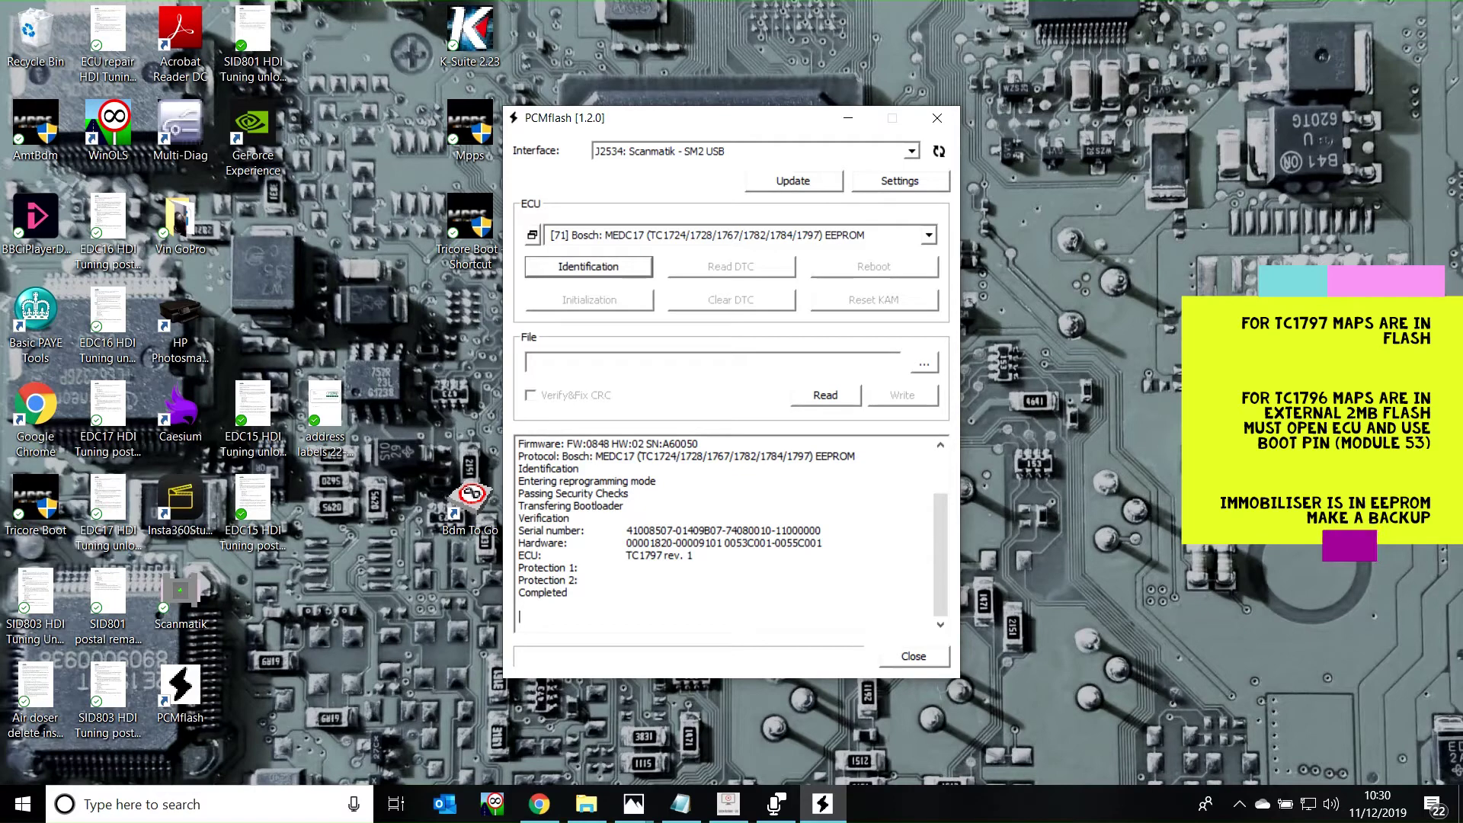
double_click(644, 556)
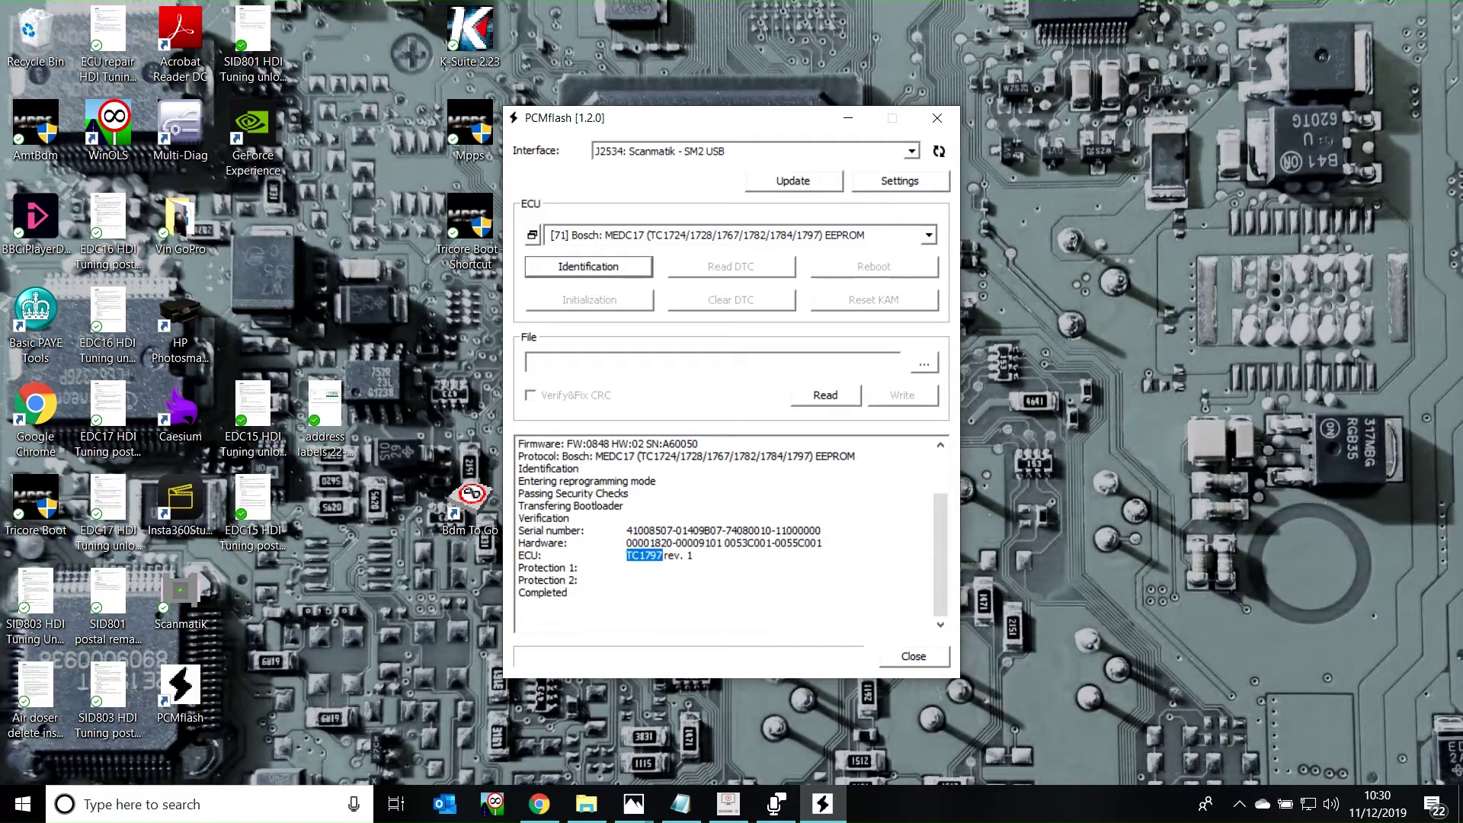
left_click(825, 395)
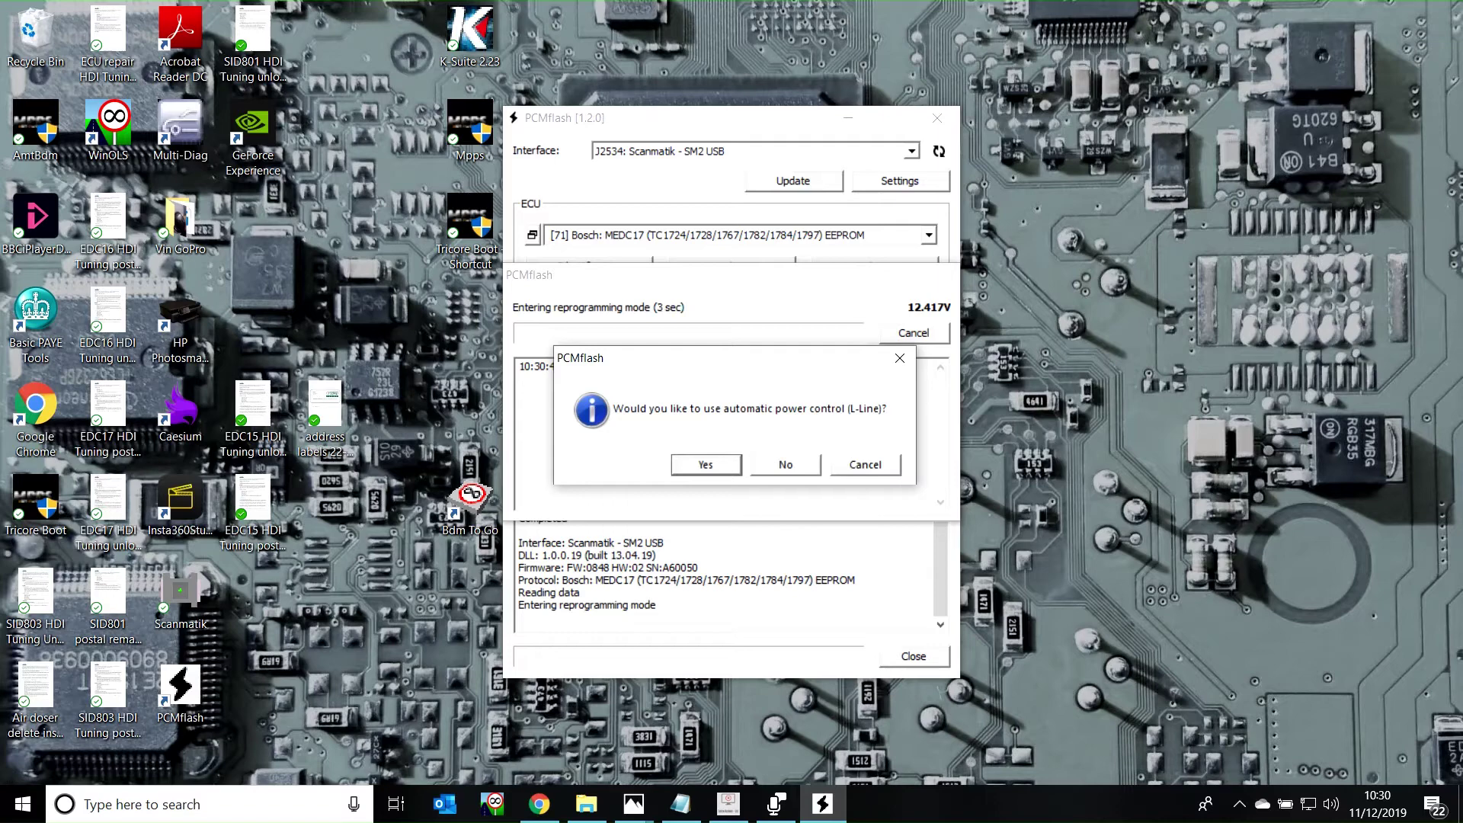
key("Return")
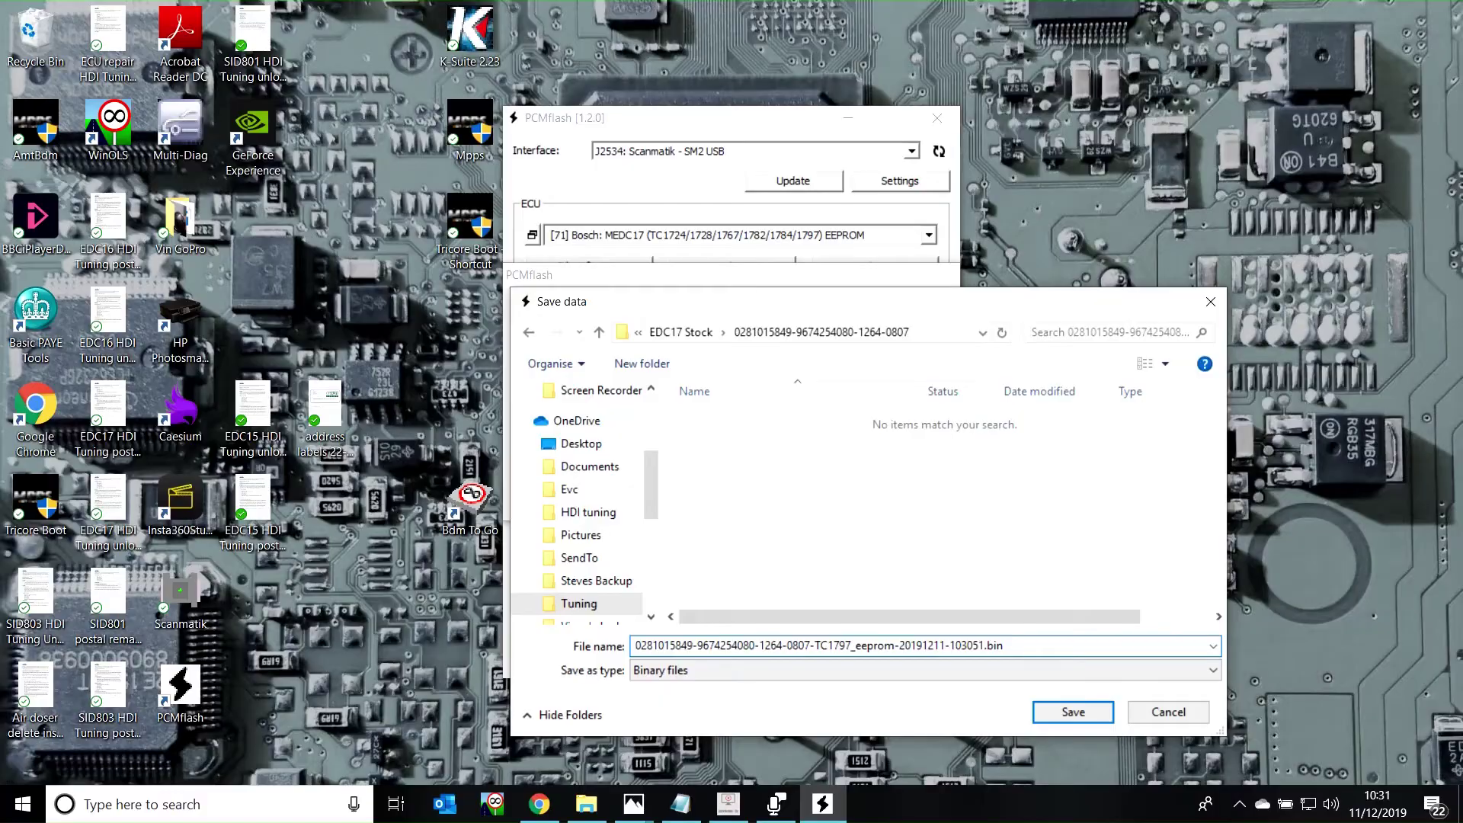
key("Return")
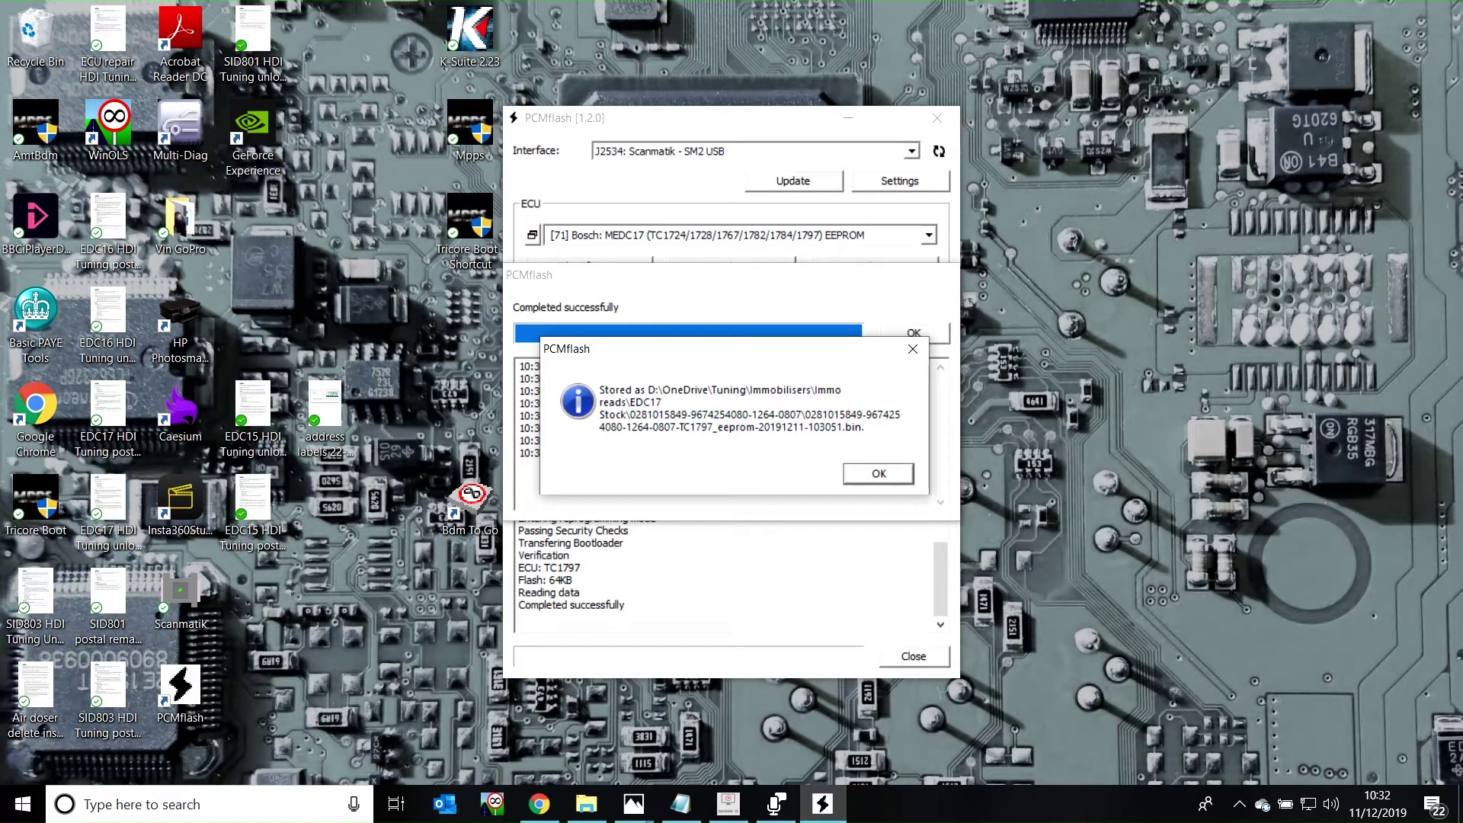
key("Return")
key("Return")
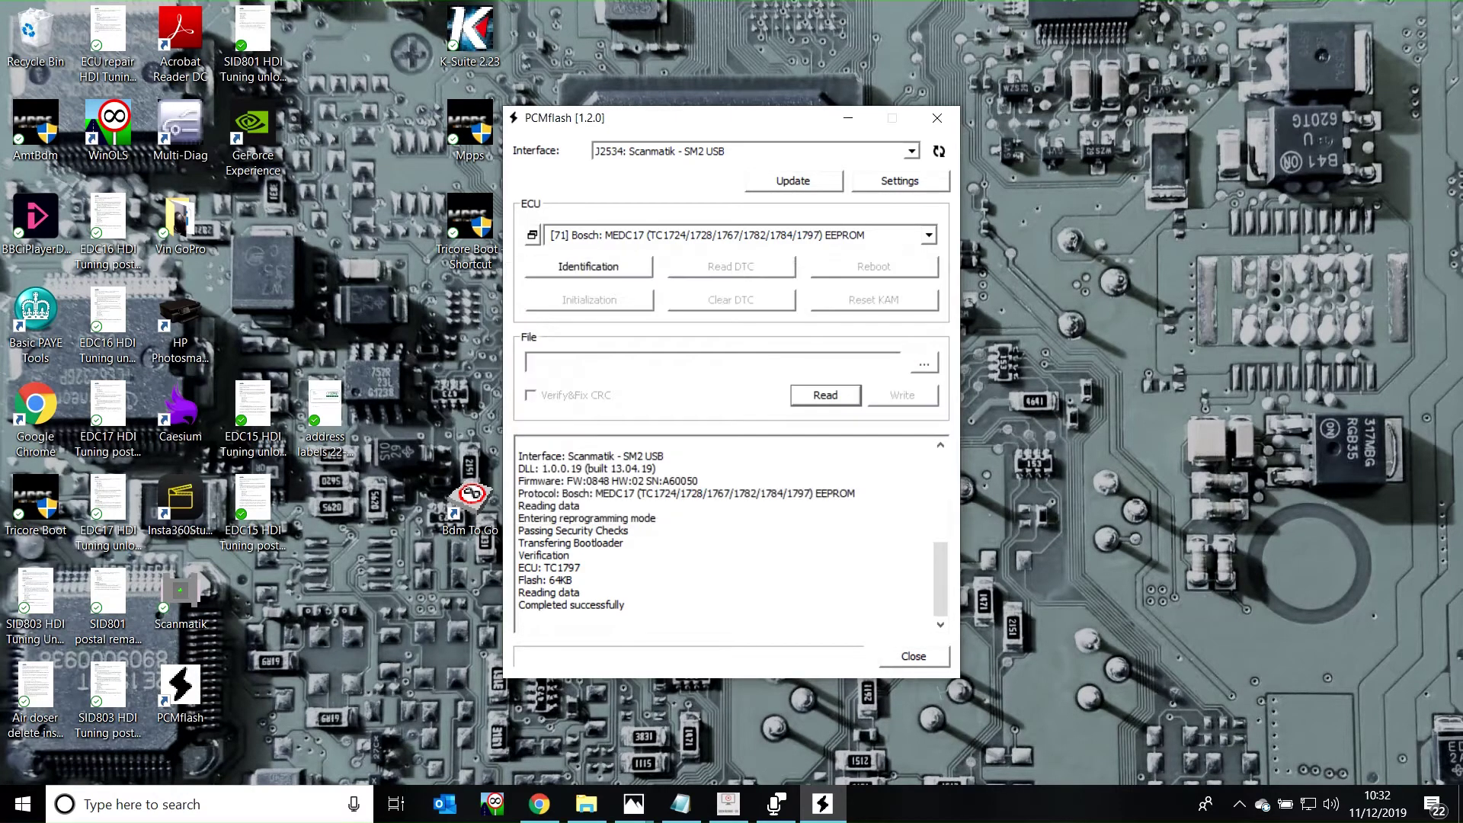
Step: Keep the EEPROM protocol selected and load the saved TC1797 EEPROM backup file for writing
key("alt+Down")
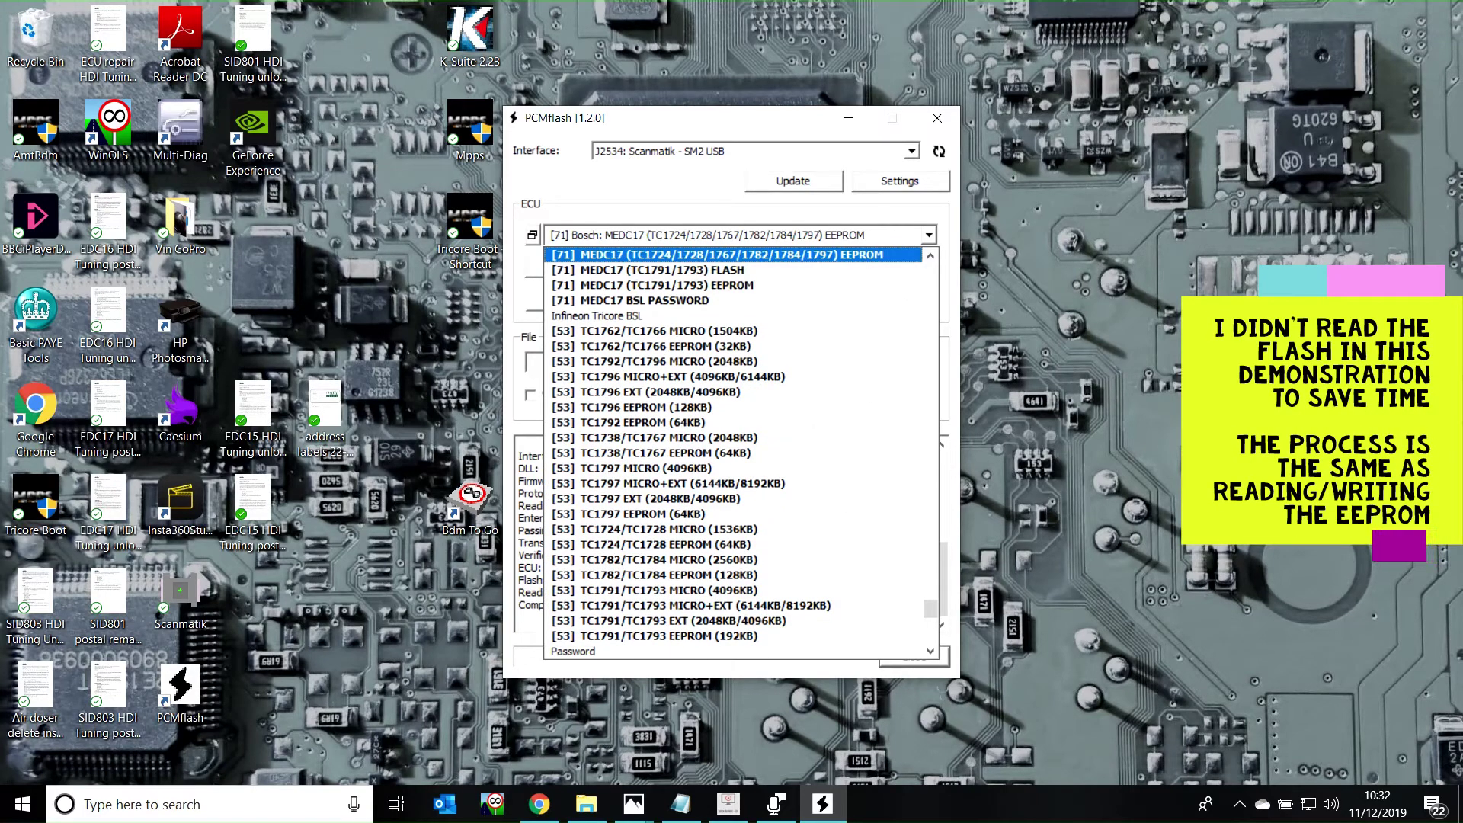
key("Return")
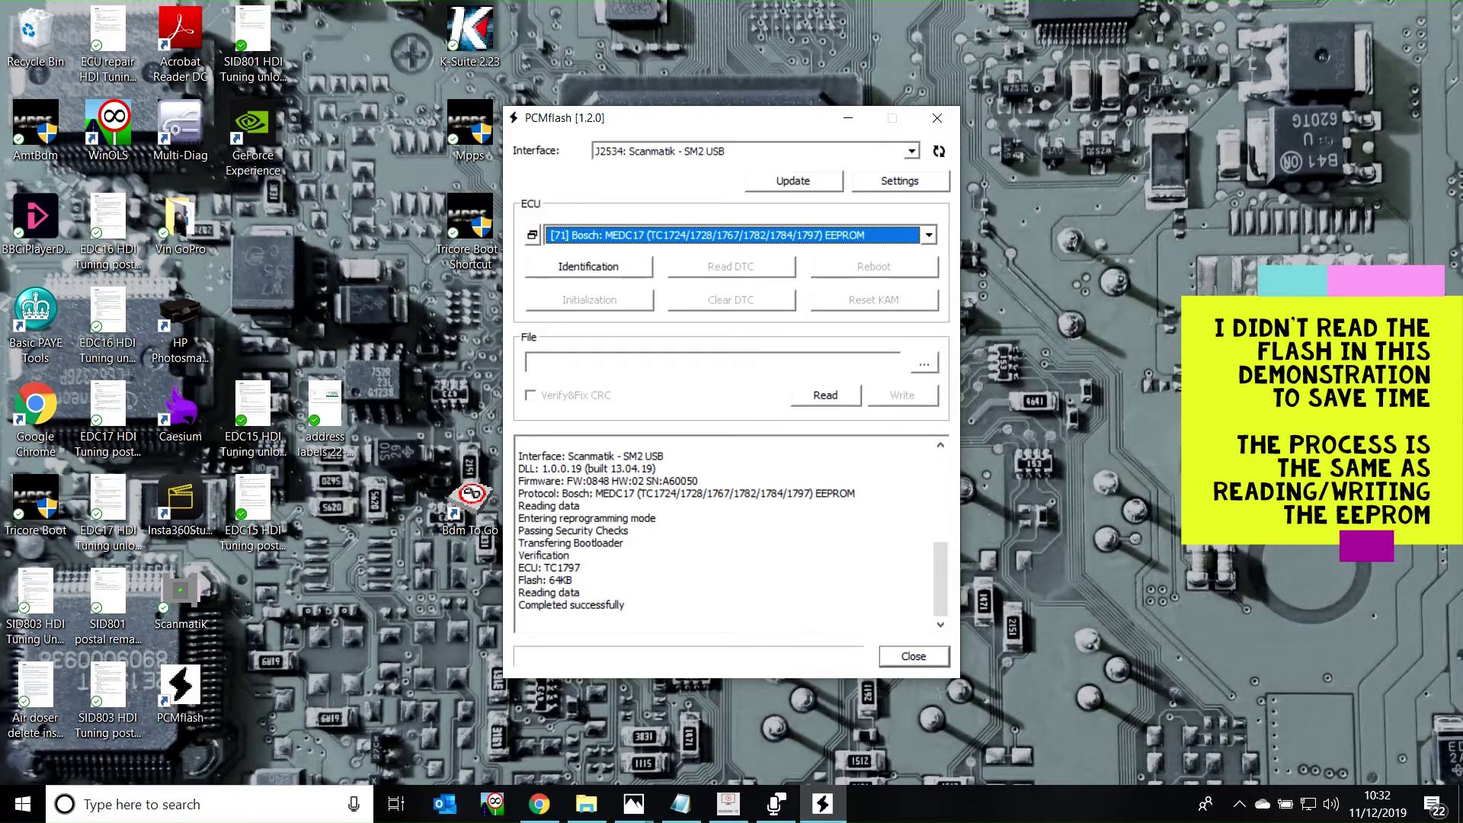
left_click(923, 362)
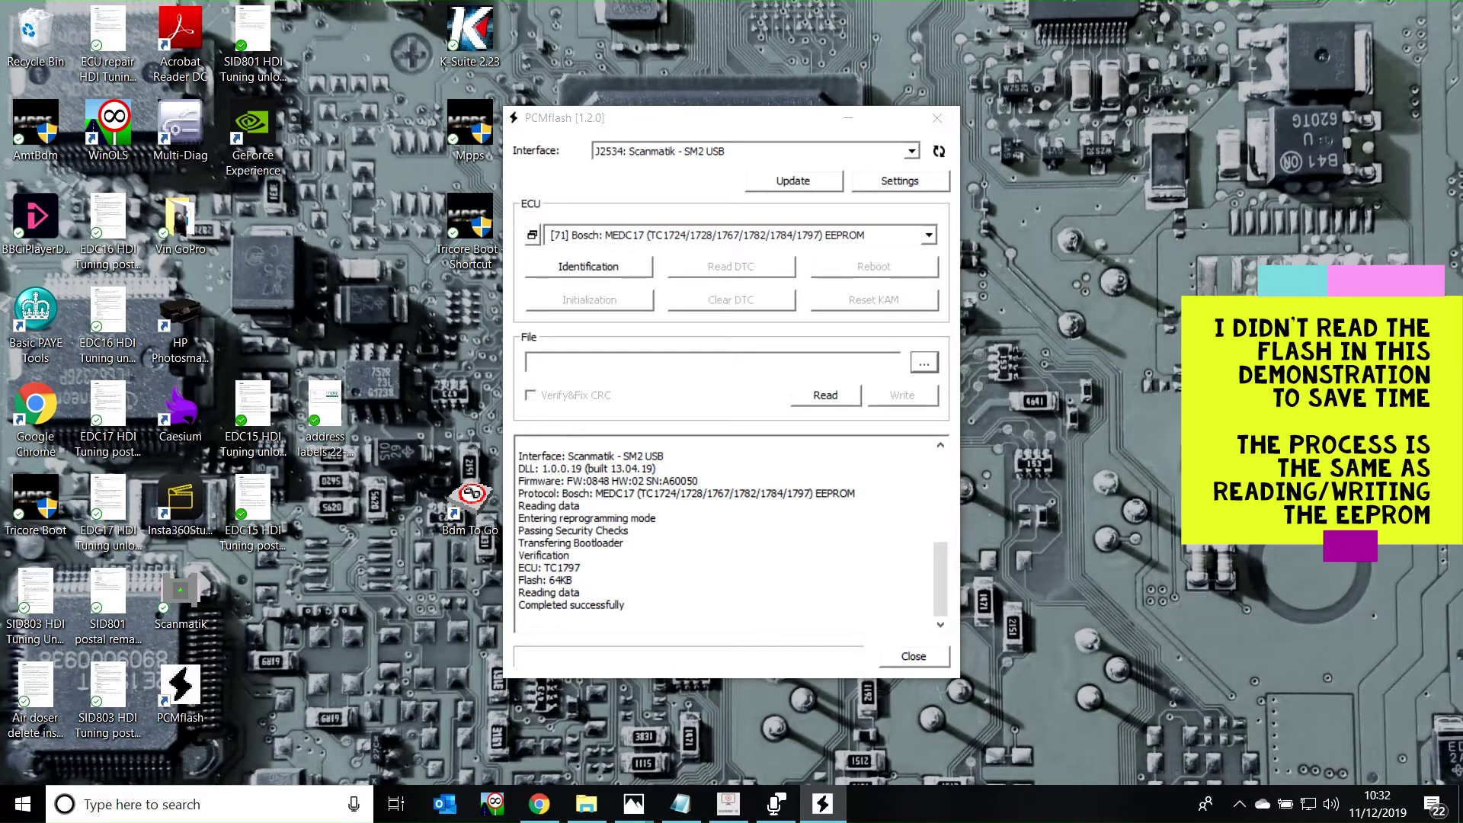
left_click(805, 261)
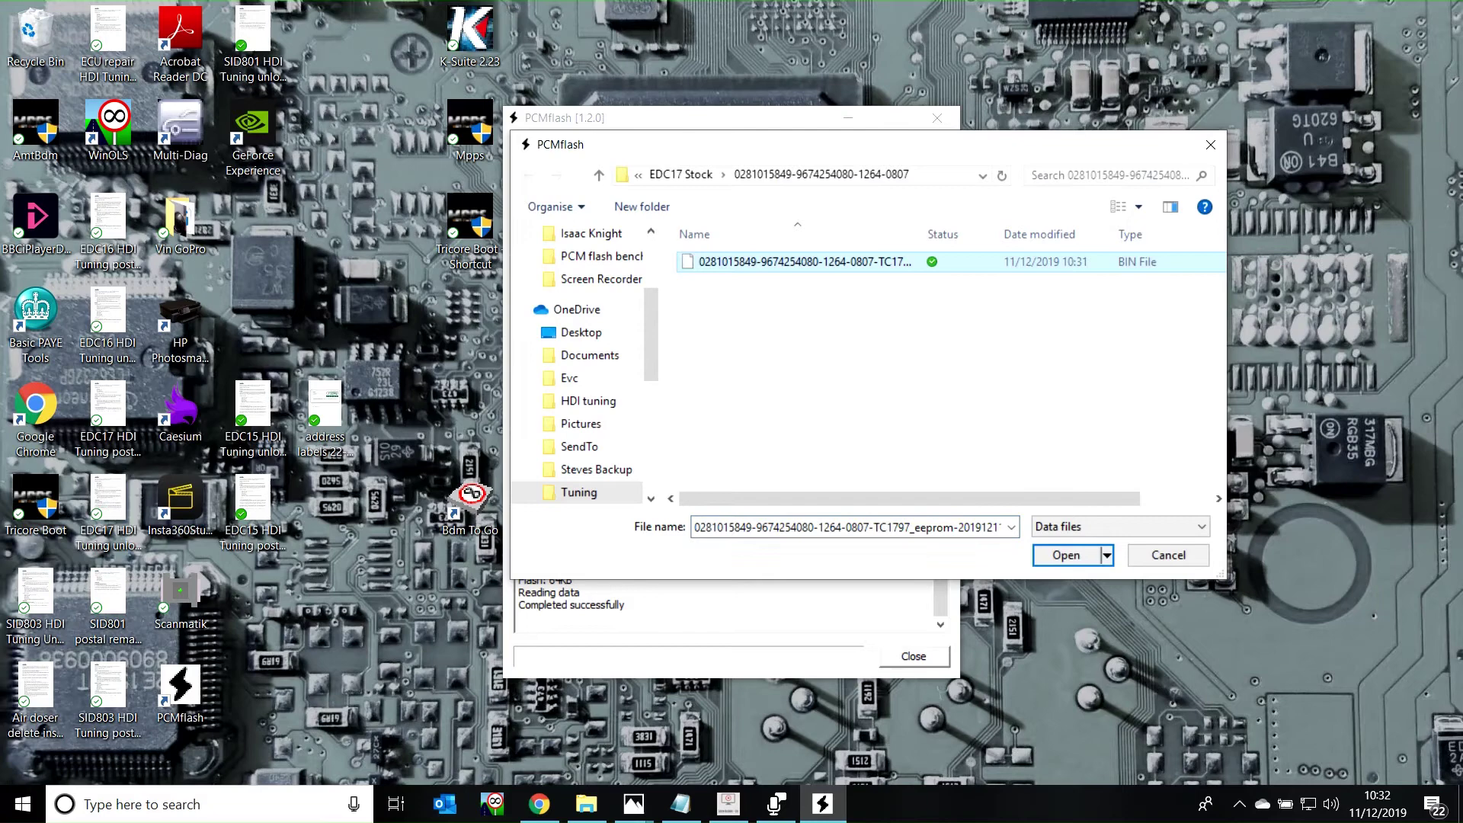
key("Return")
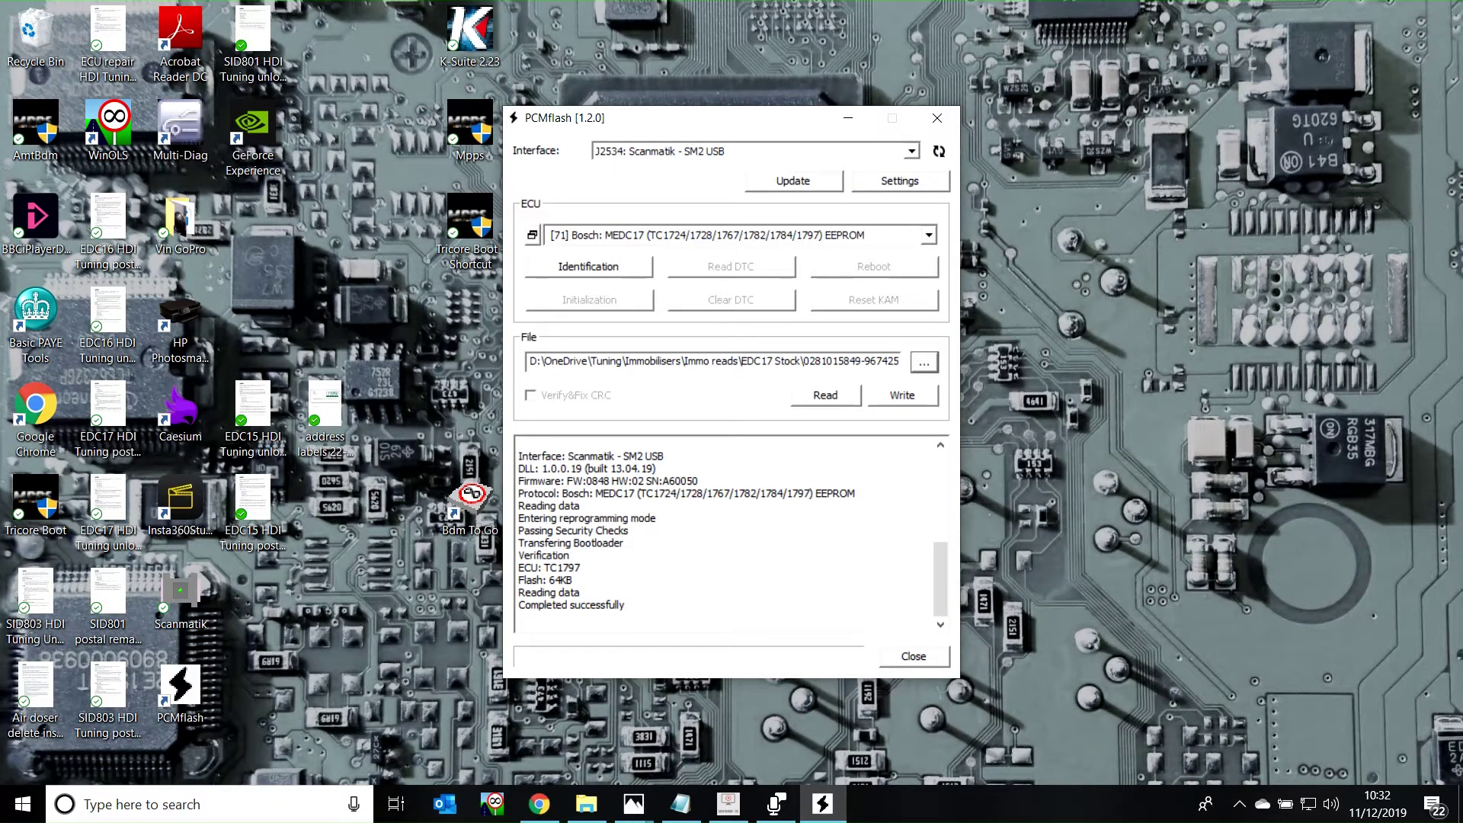
Step: Write the loaded EEPROM file to the ECU with the password option on Auto, automatic power control and write optimizations enabled
left_click(902, 395)
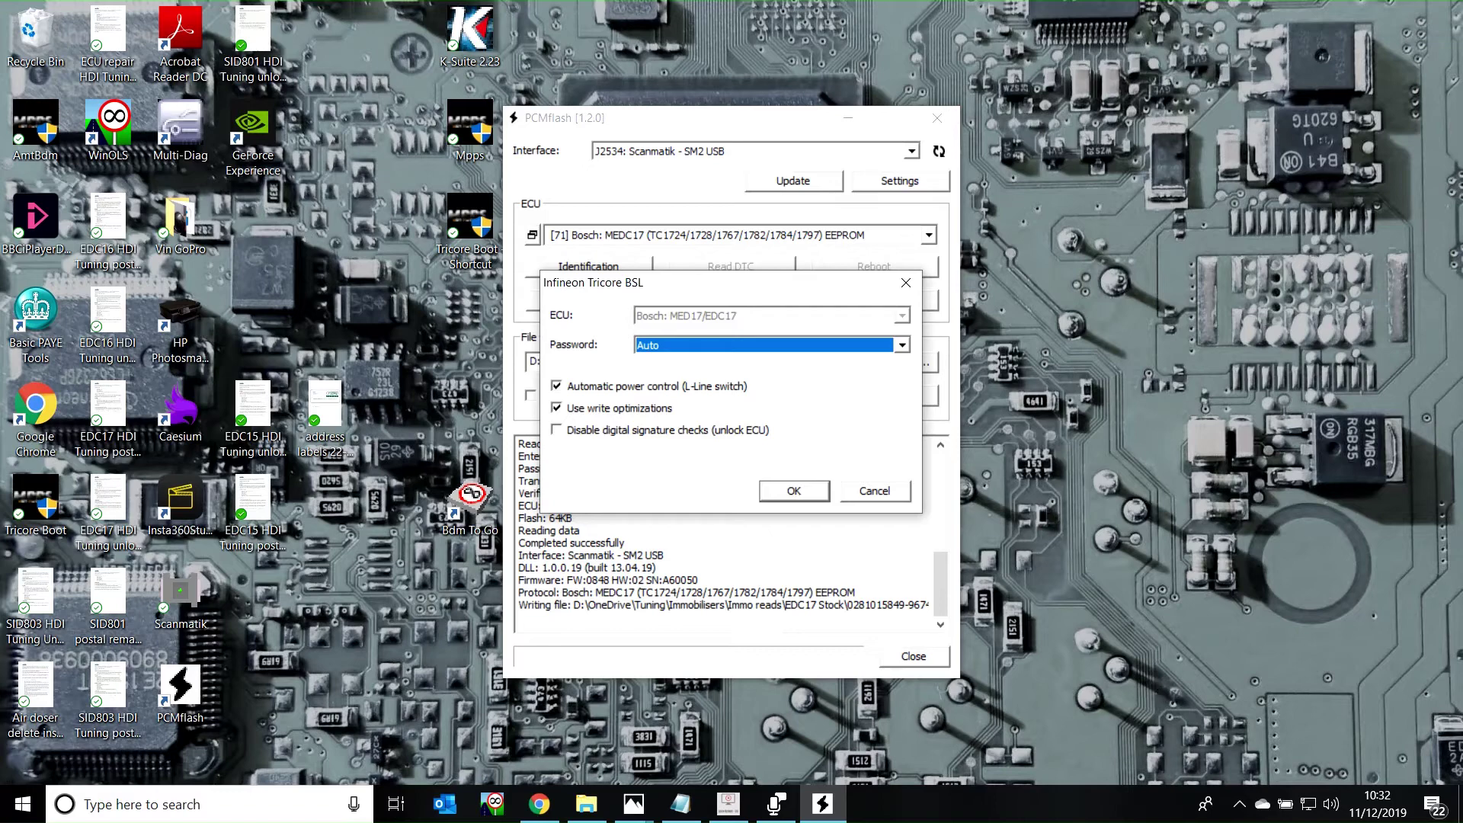
key("alt+Down")
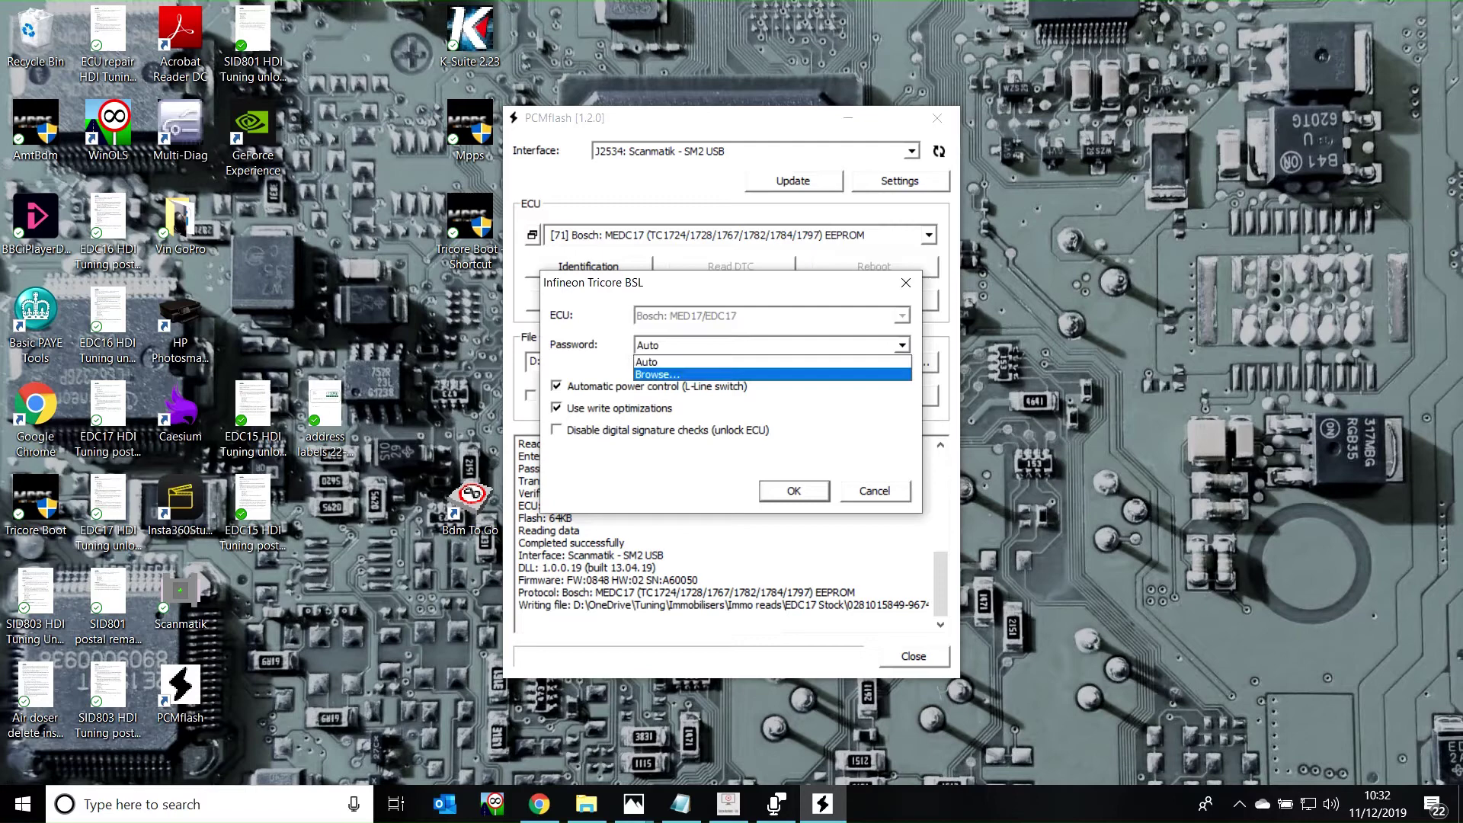
key("Escape")
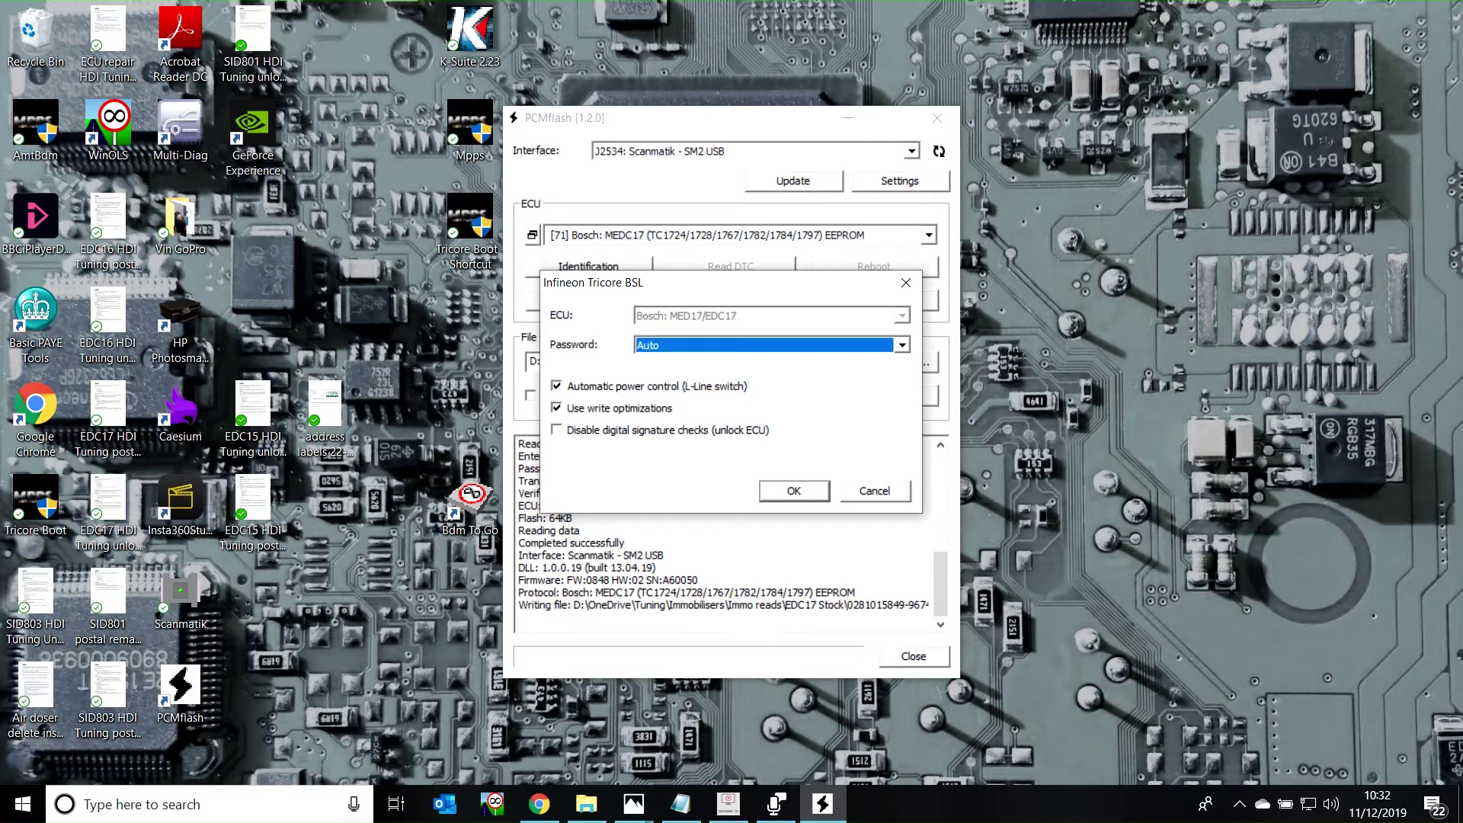
key("Return")
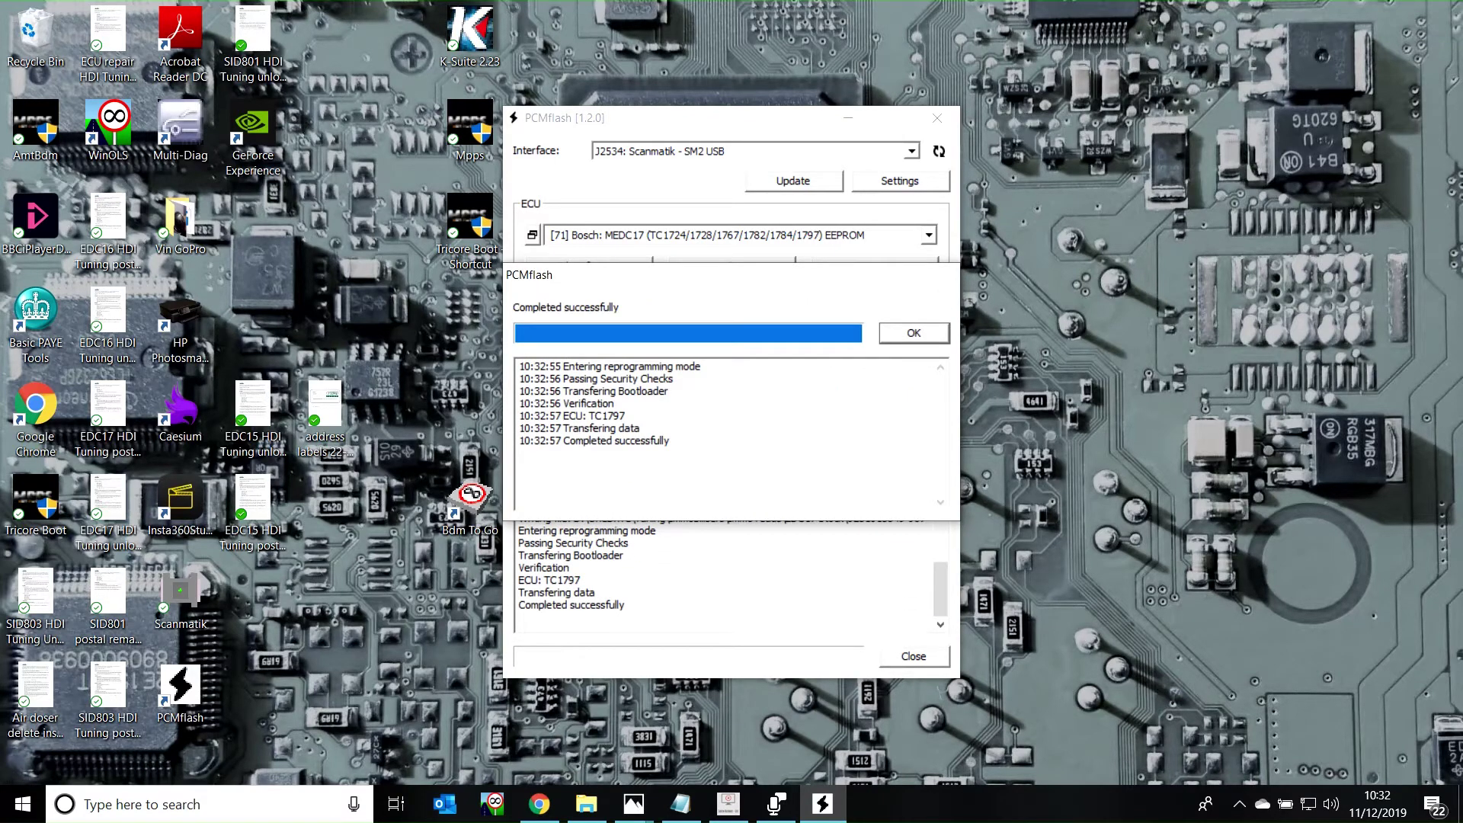
key("Return")
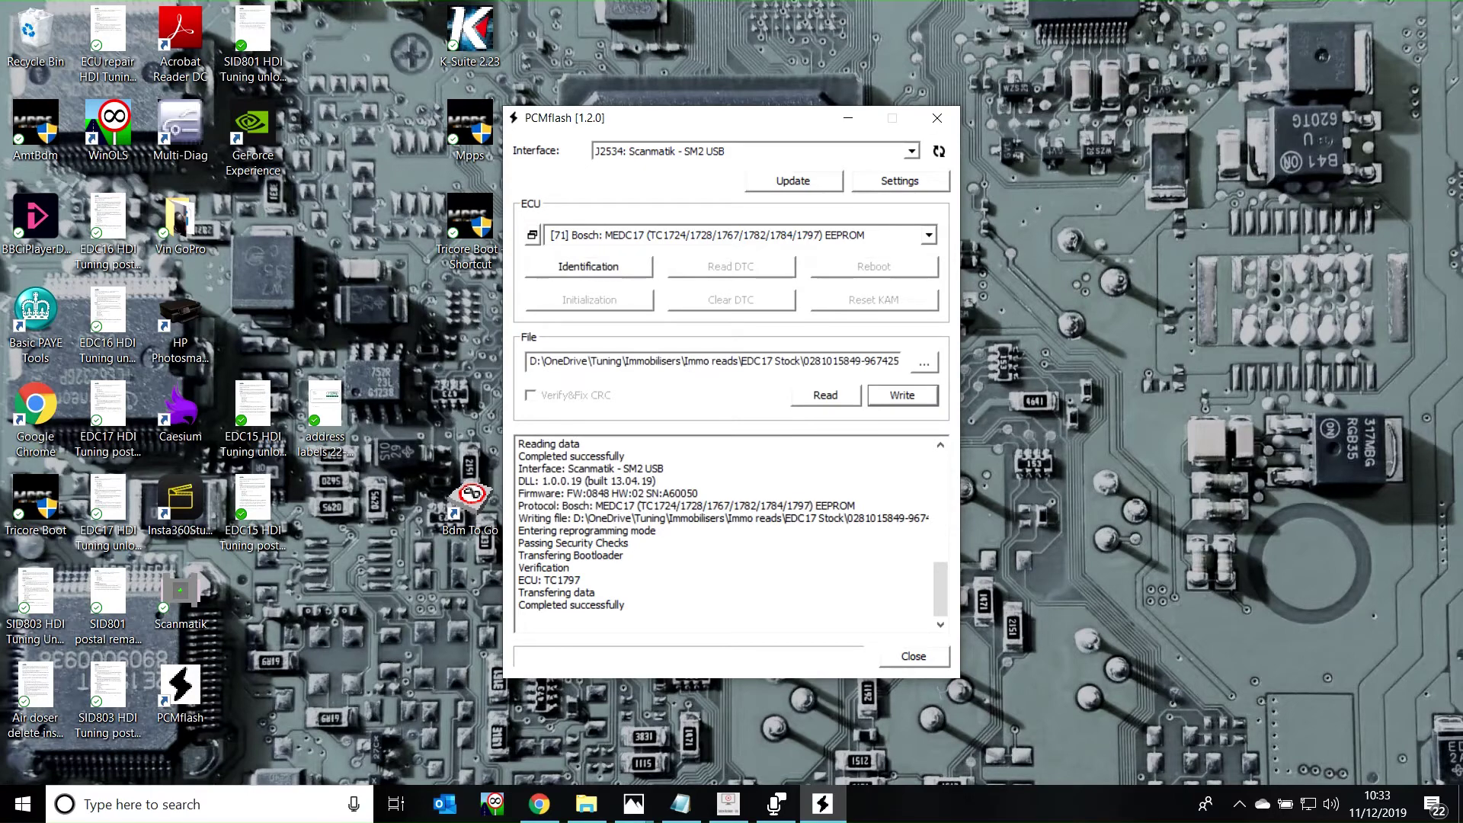
Step: Select the MEDC17 BSL PASSWORD protocol and try to read the ECU's boot password using automatic power control
key("alt+Down")
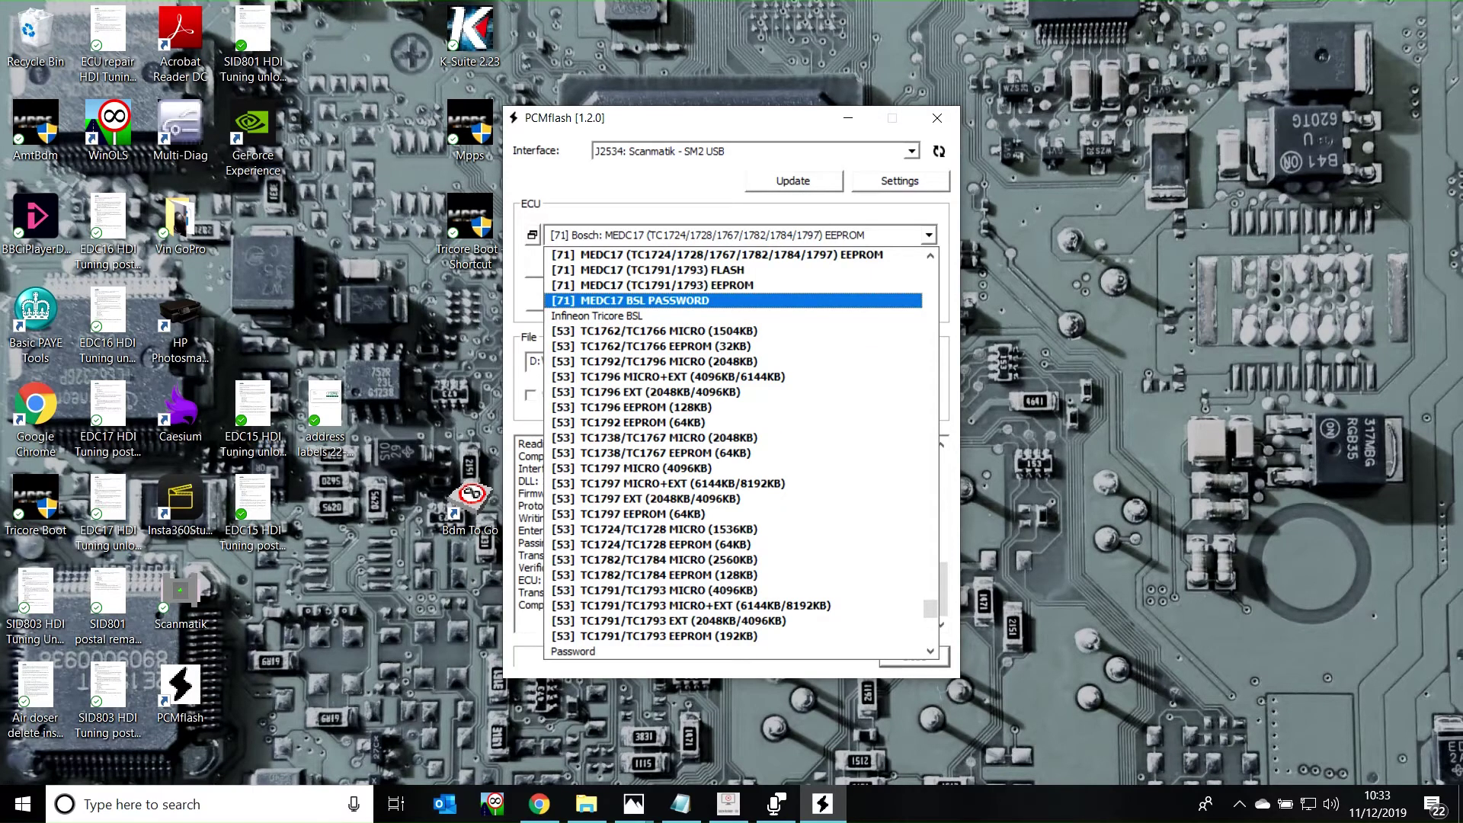
key("Return")
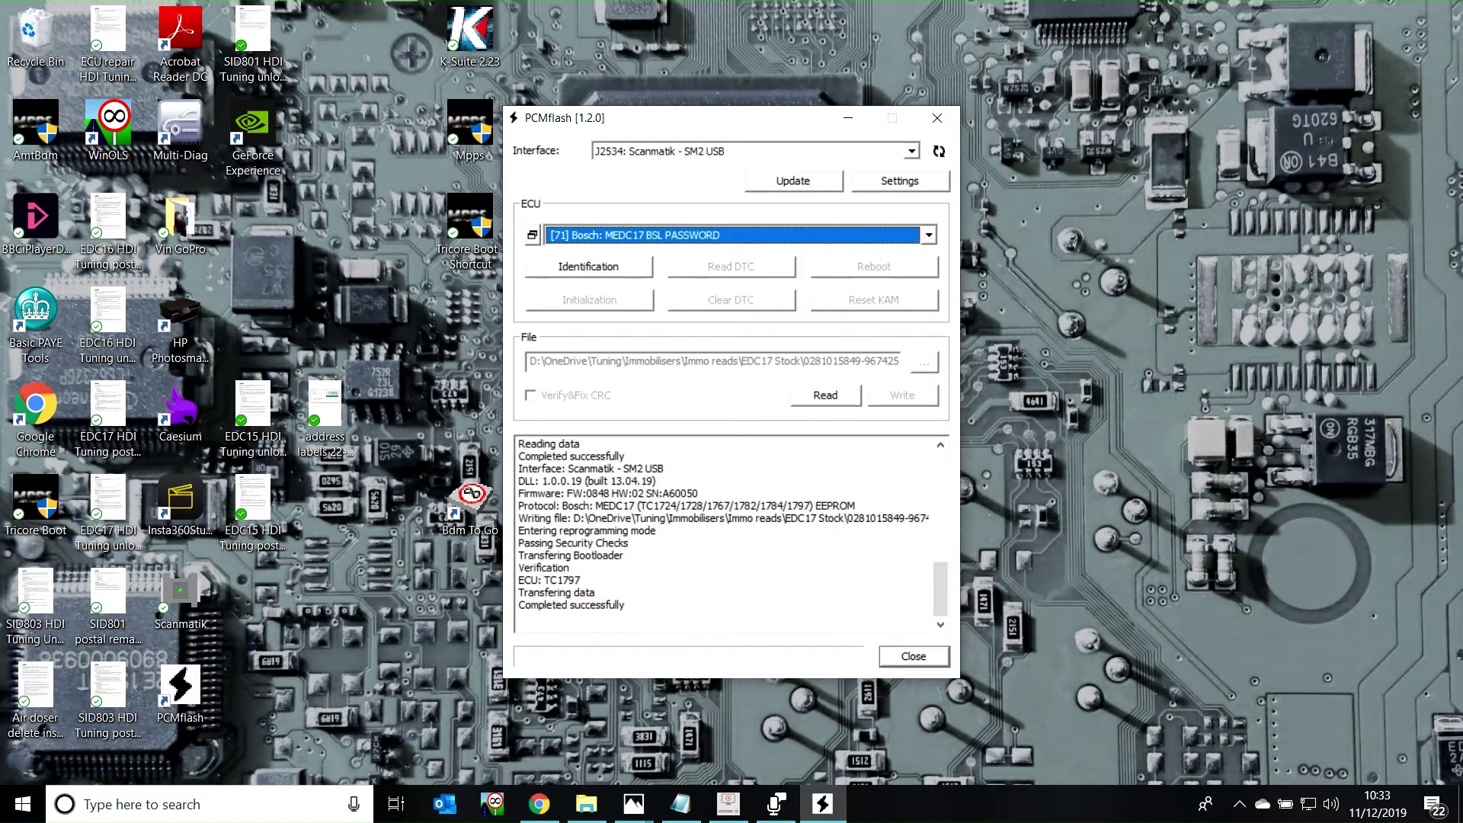
left_click(825, 395)
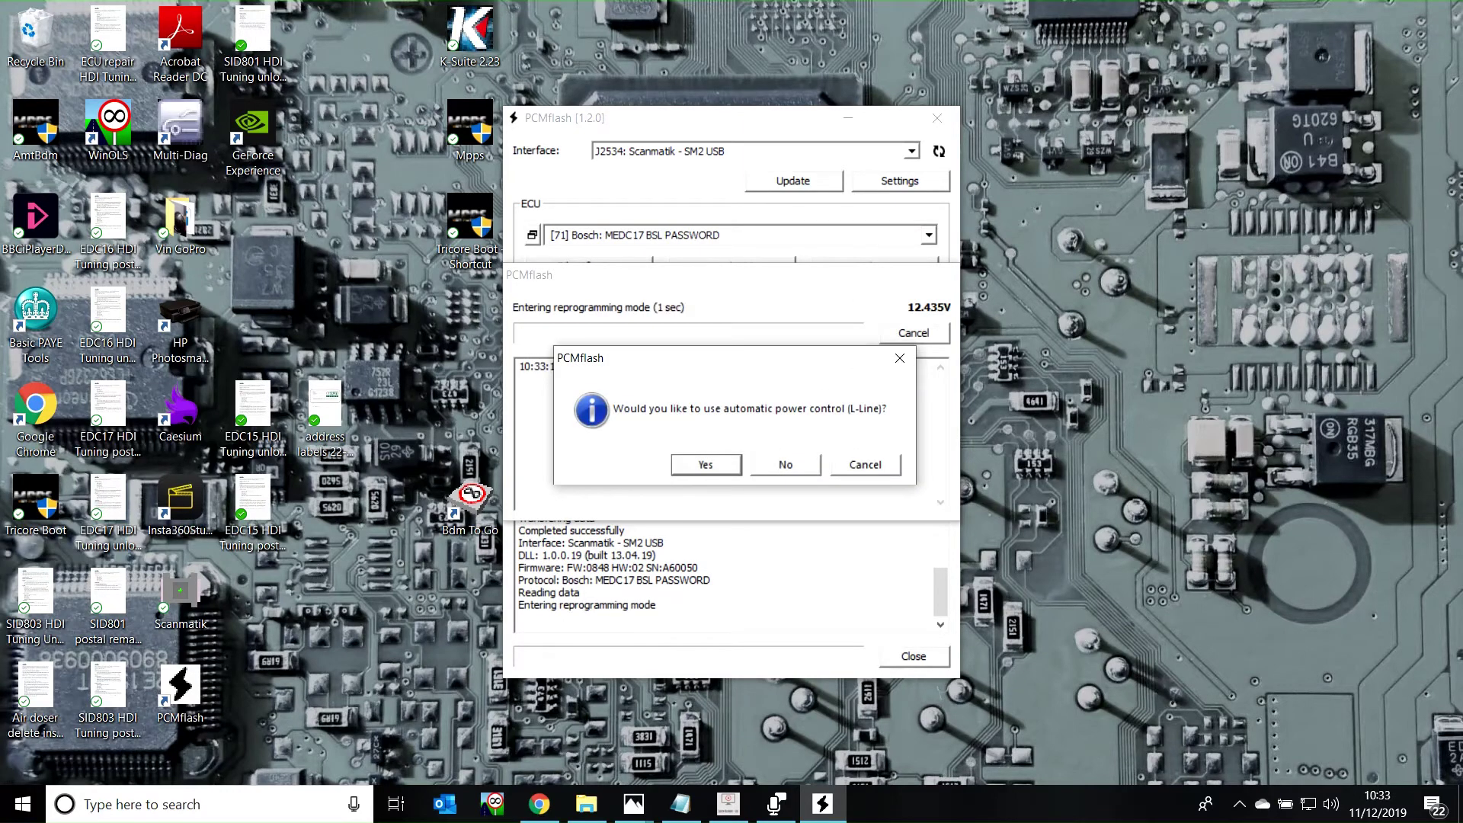
key("Return")
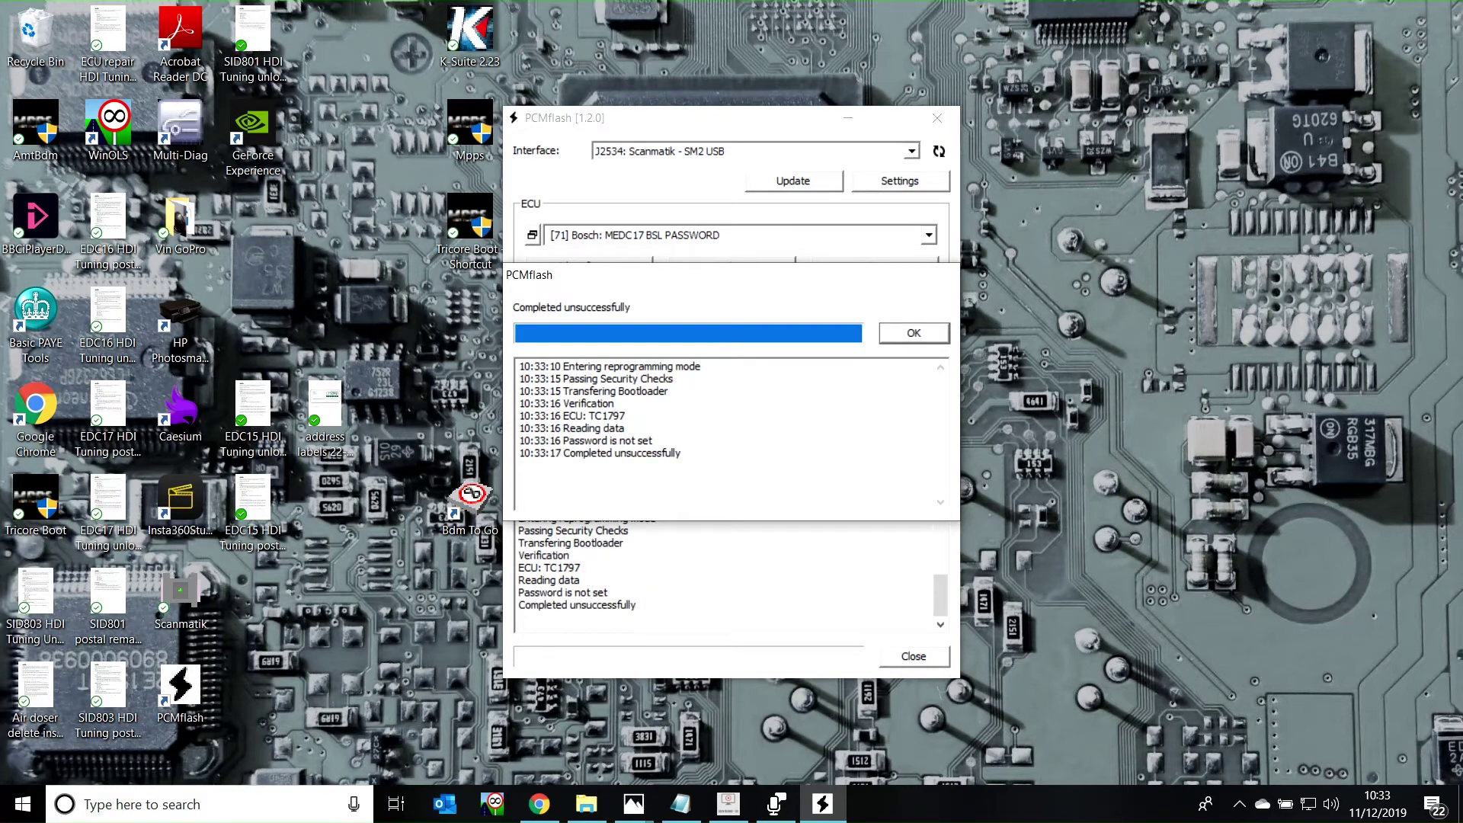
key("Return")
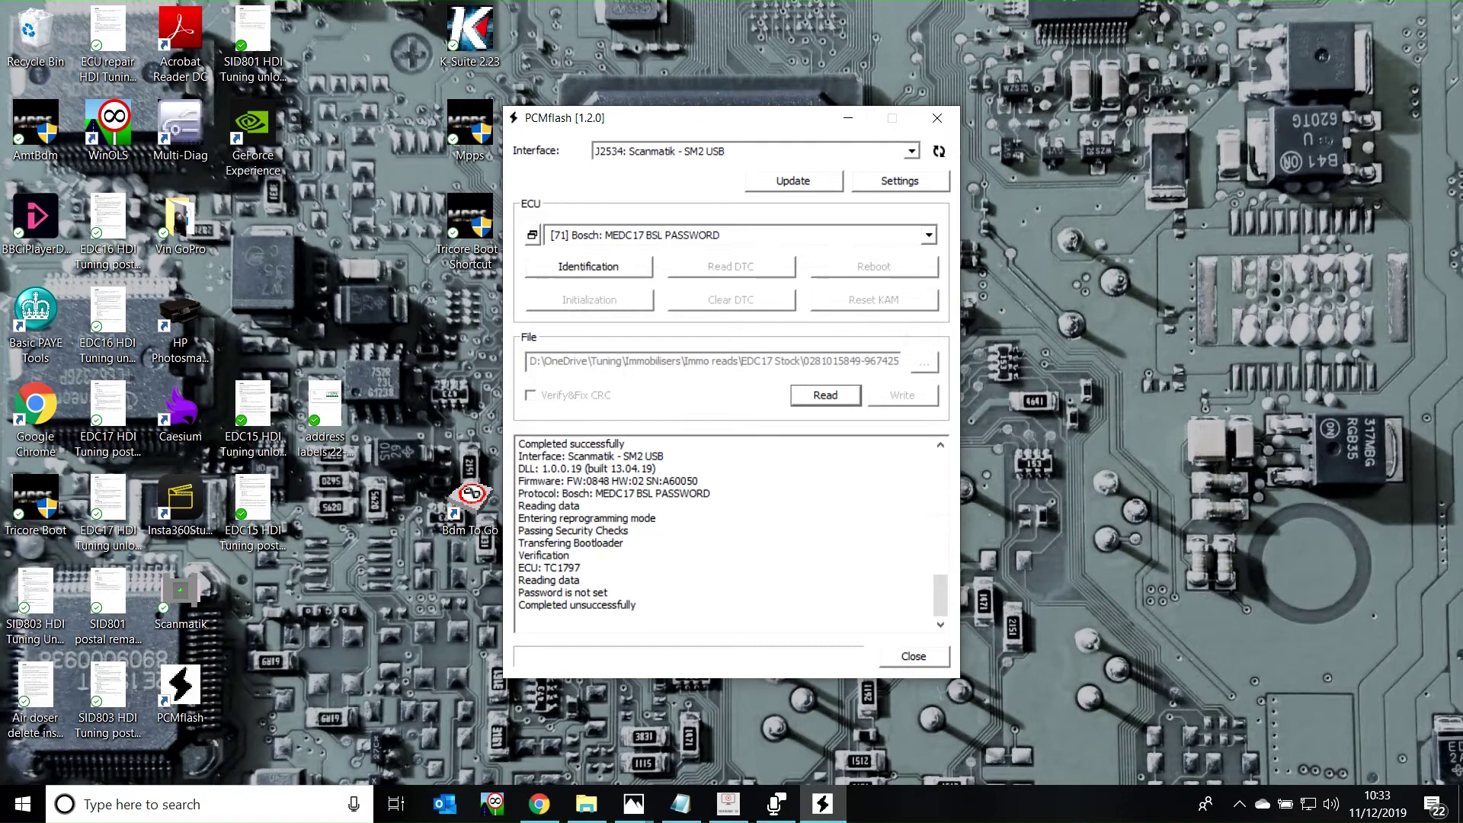